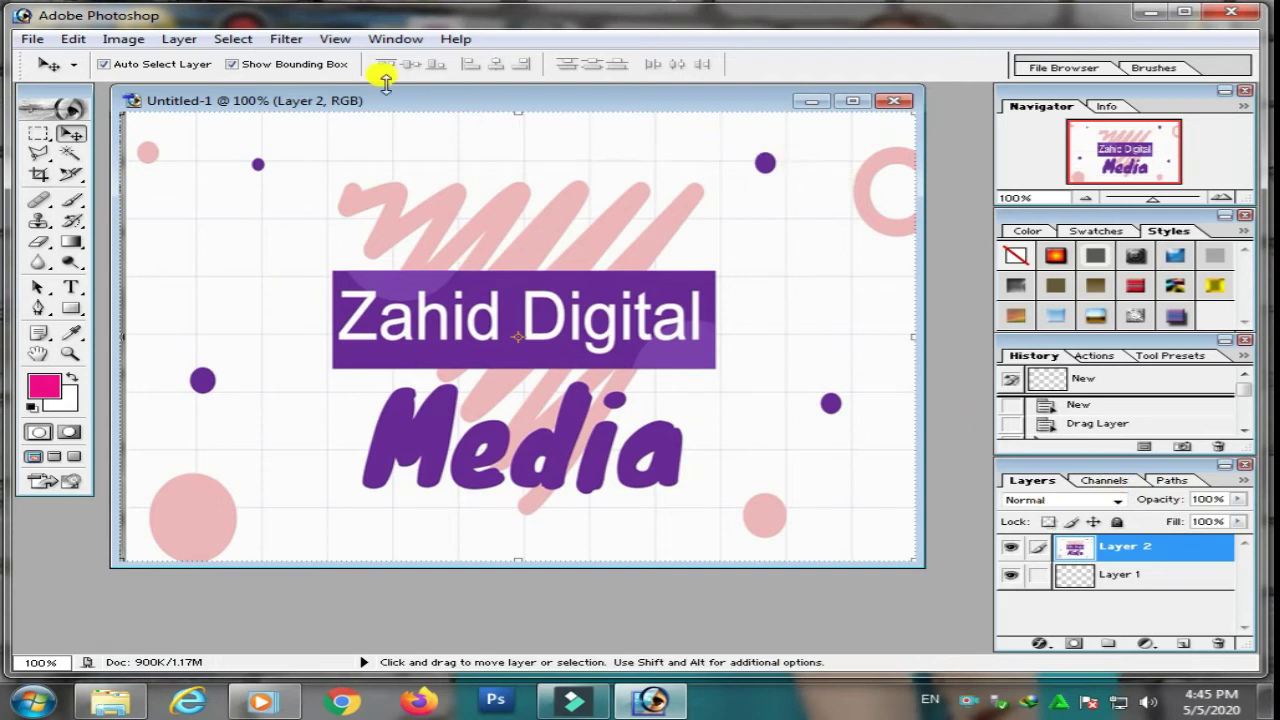
click(176, 40)
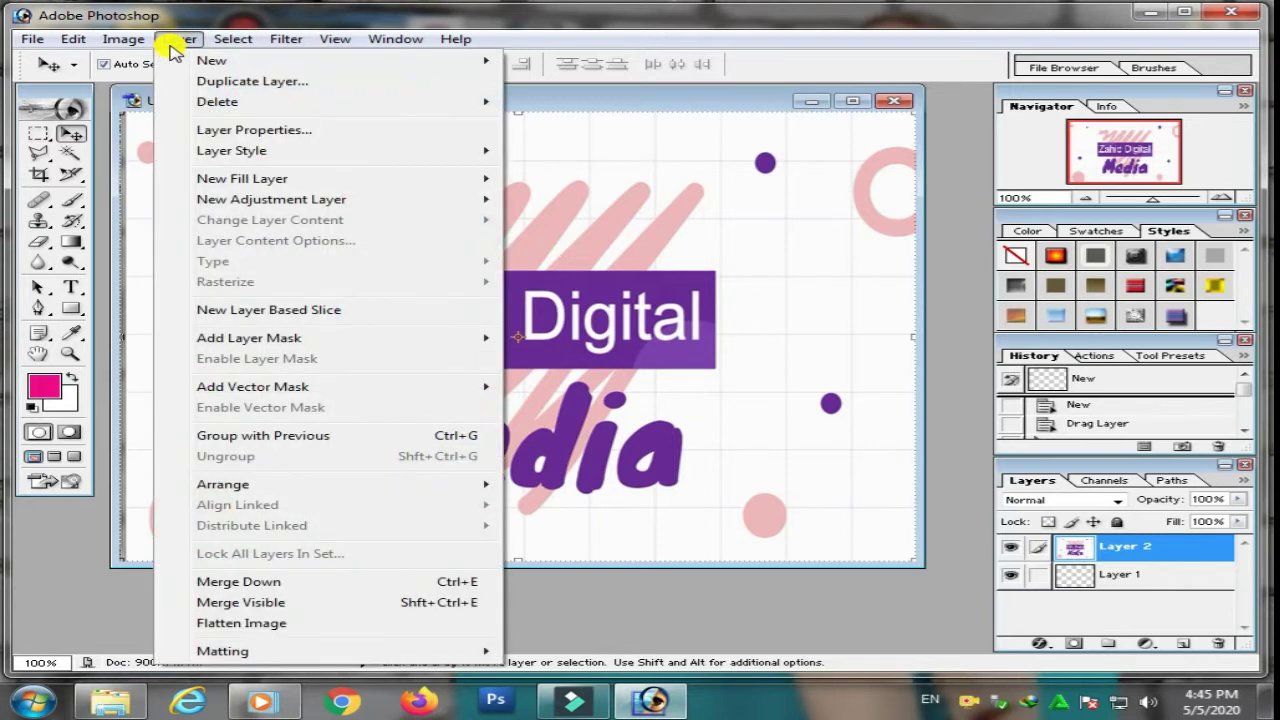
mouse_move(229, 40)
mouse_move(277, 44)
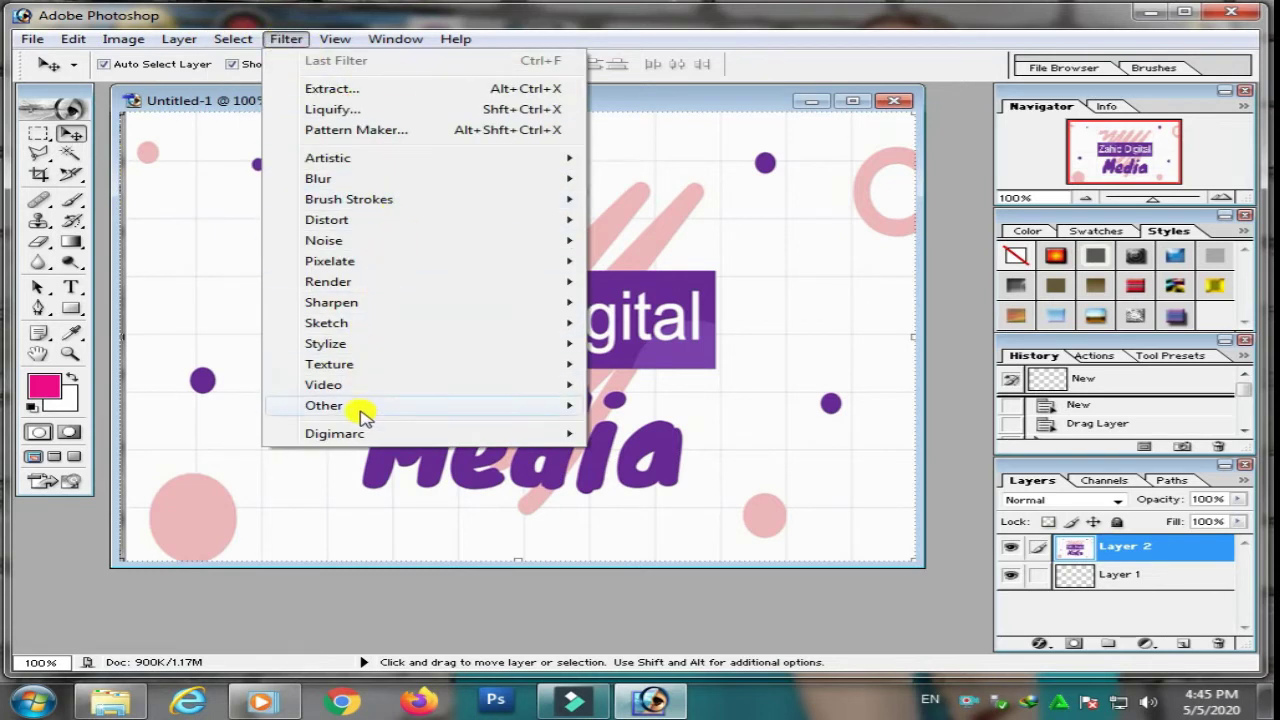
mouse_move(367, 403)
mouse_move(377, 345)
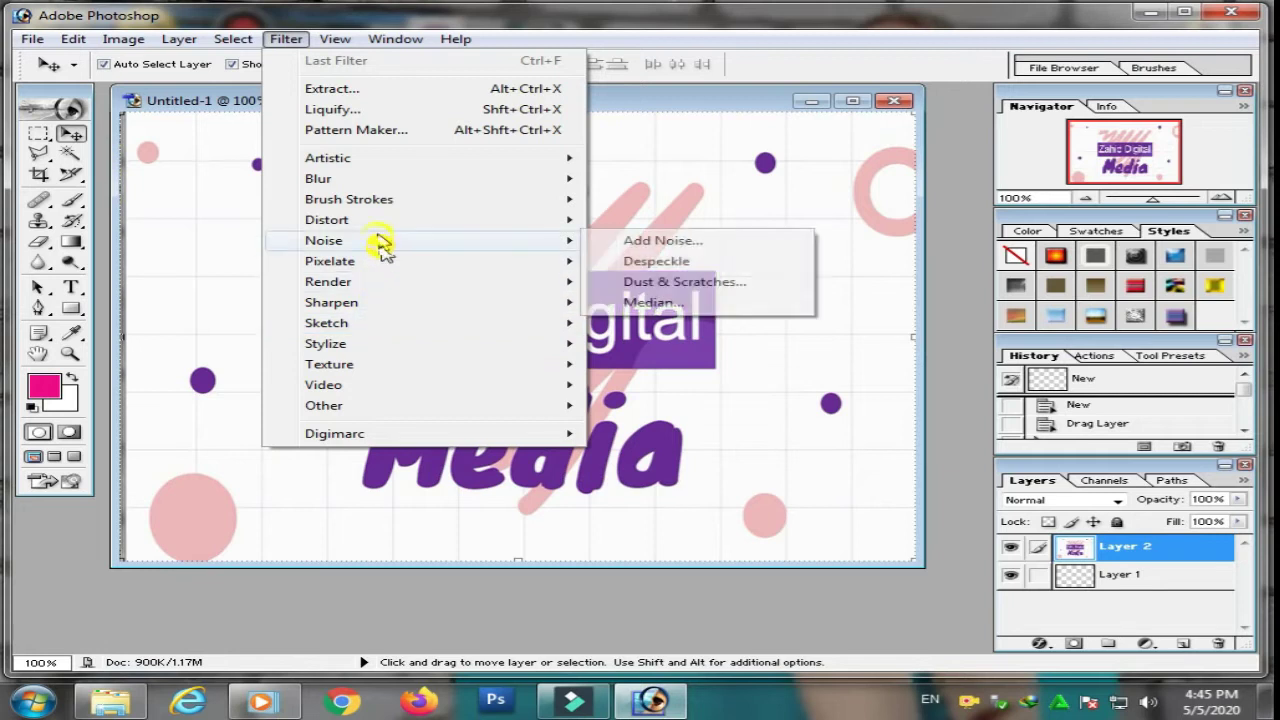
mouse_move(330, 48)
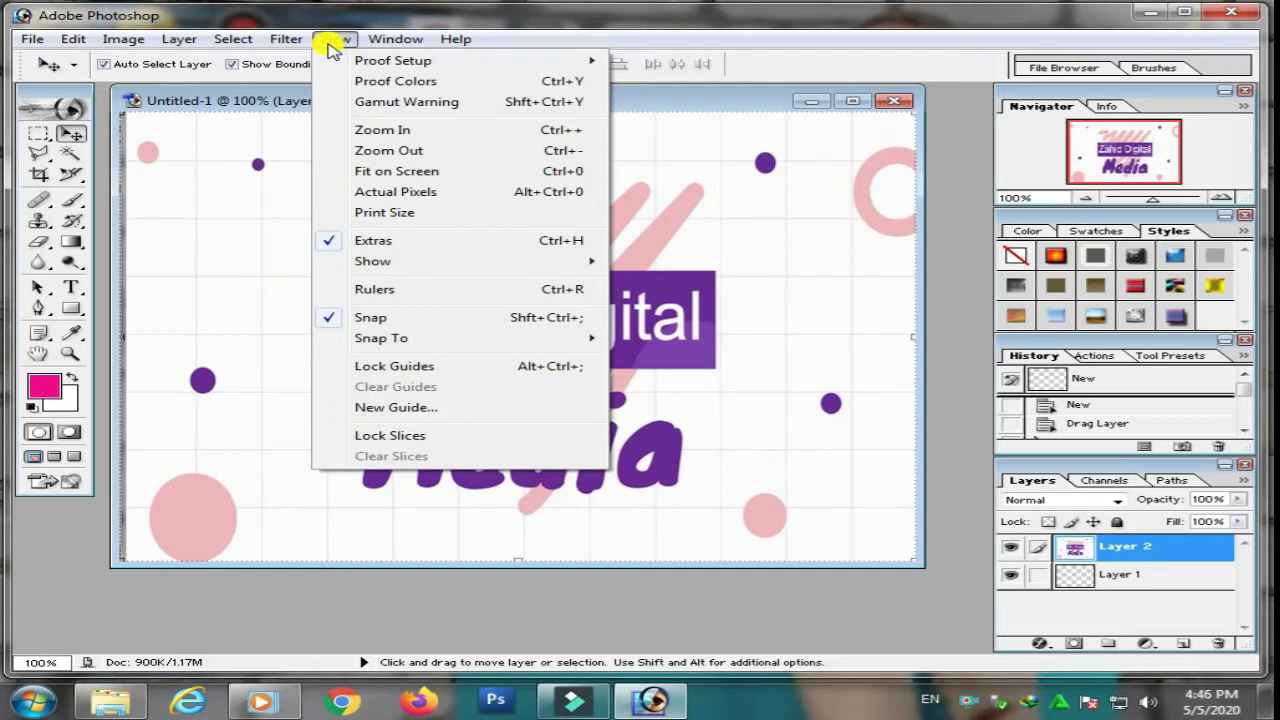
- View the Brushes and File Browser palettes and collapse them again
click(1166, 68)
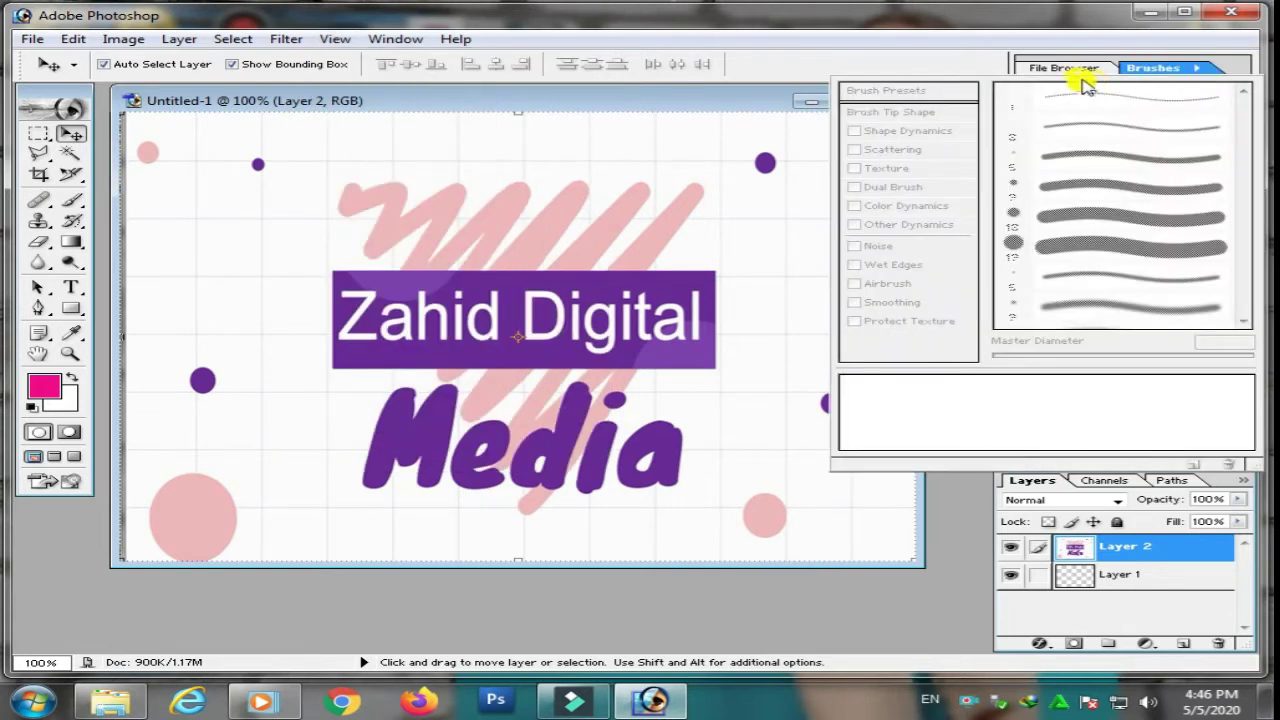
click(1052, 68)
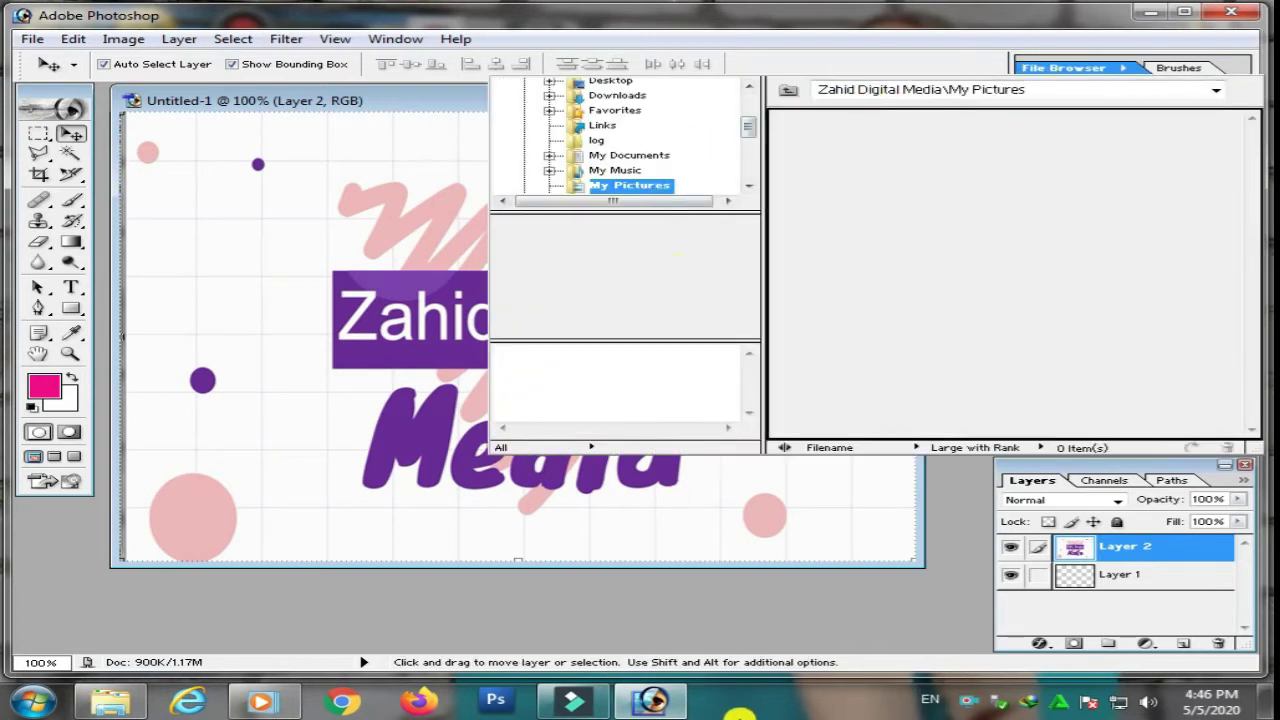
click(452, 632)
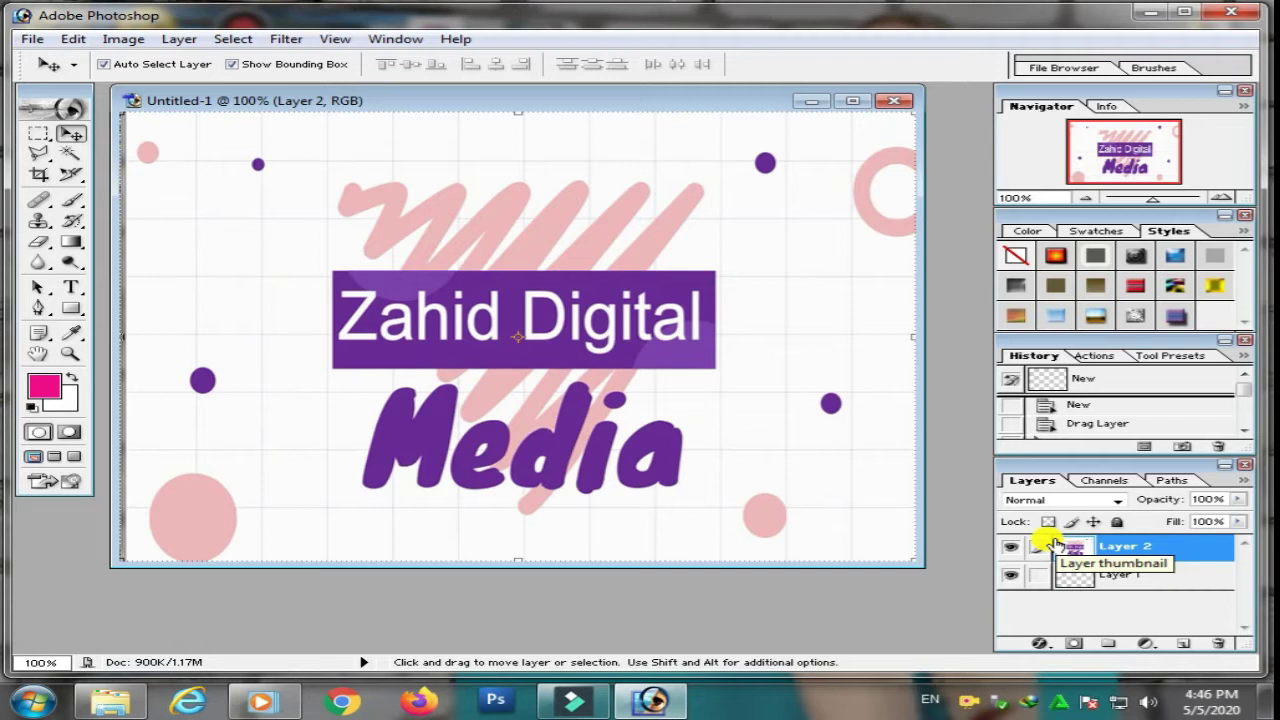
- Close the Styles, History and Navigator palettes while keeping the Layers palette open
click(180, 40)
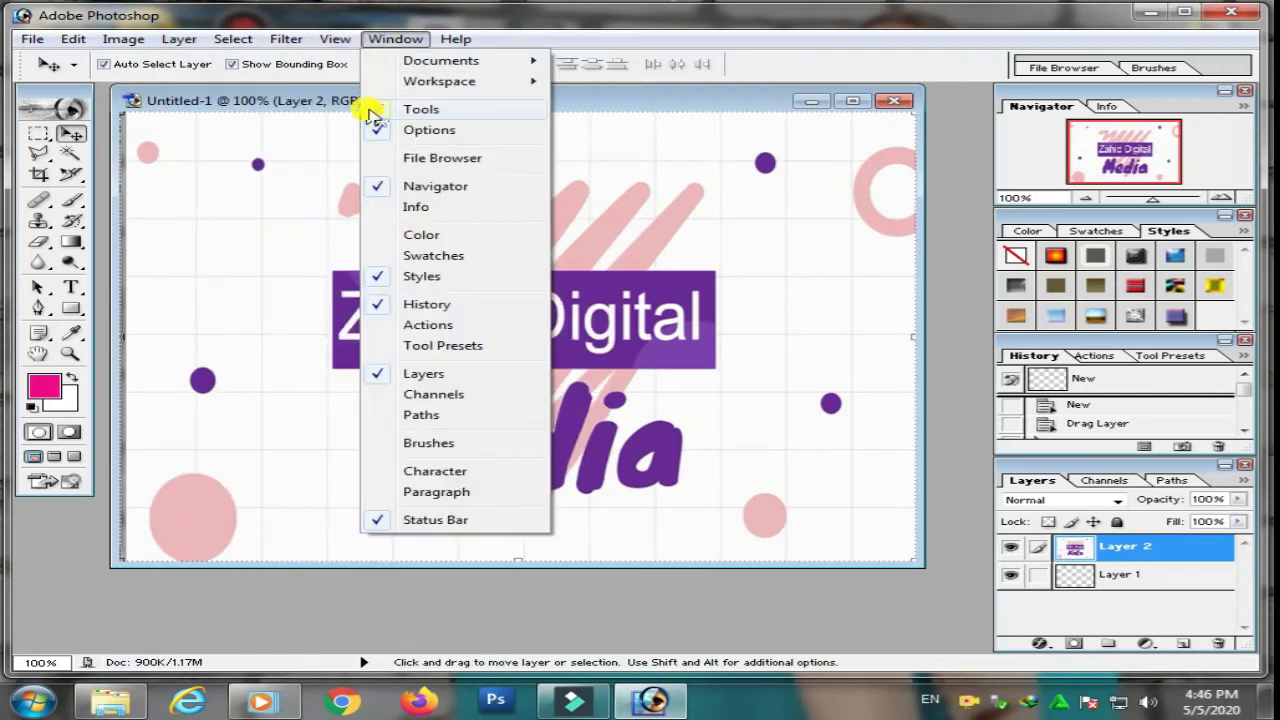
click(1245, 215)
click(1245, 215)
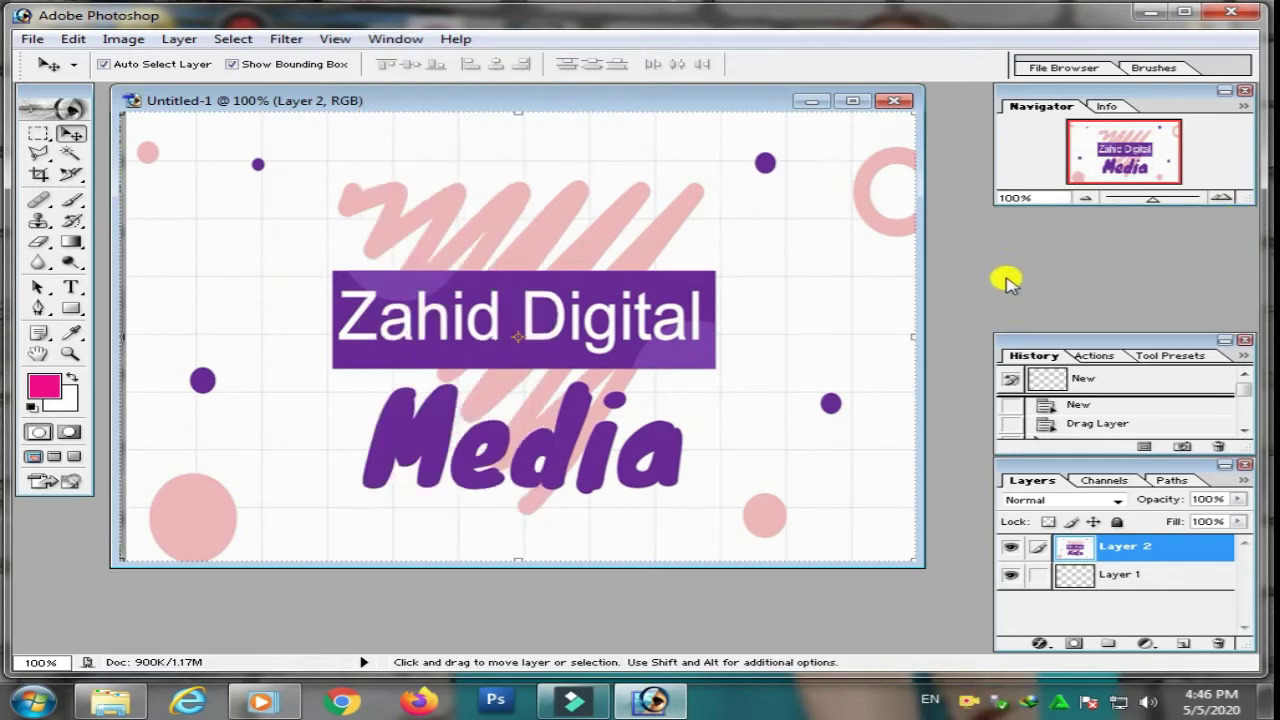
click(1245, 340)
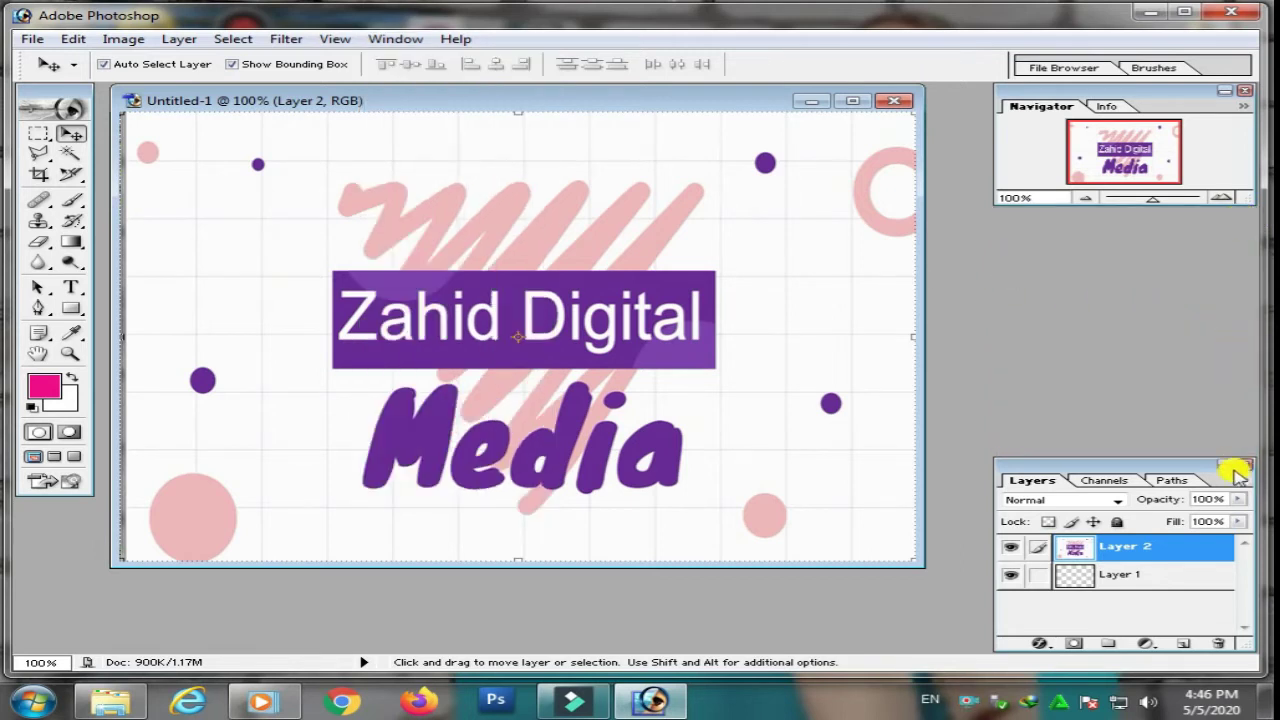
click(1246, 92)
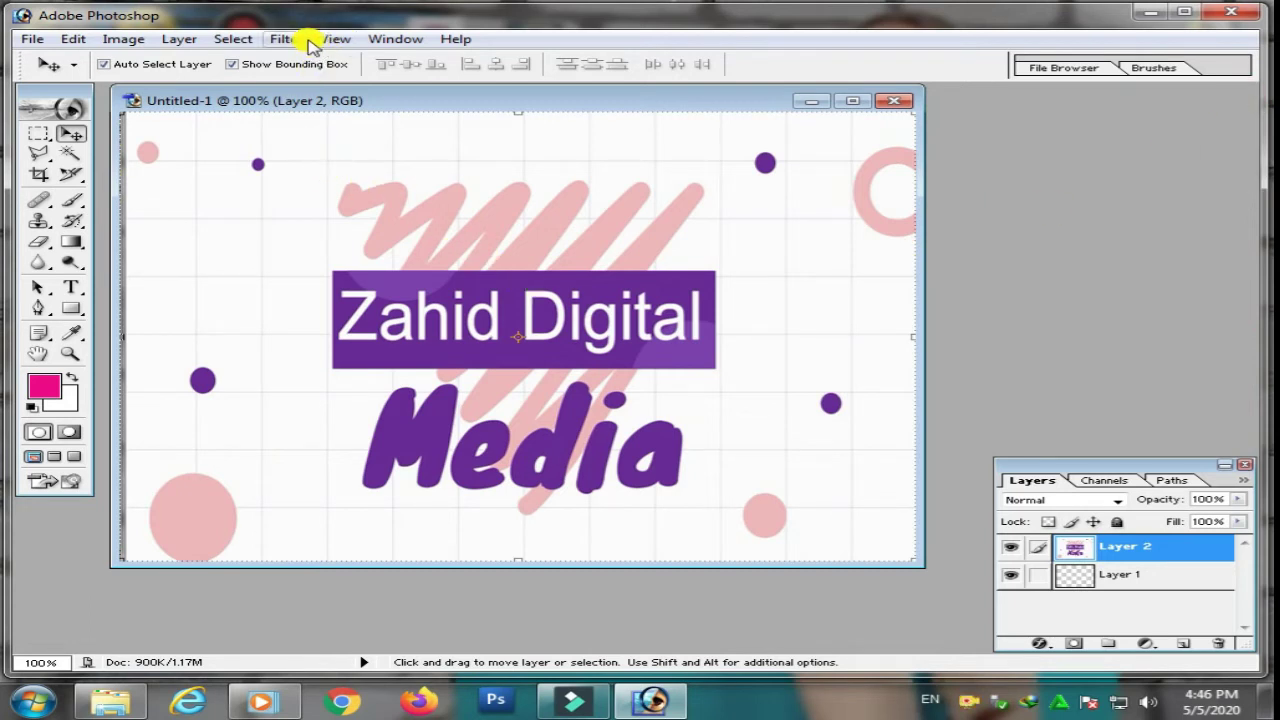
- Show the Channels palette and bring the Navigator palette back into the workspace
click(455, 38)
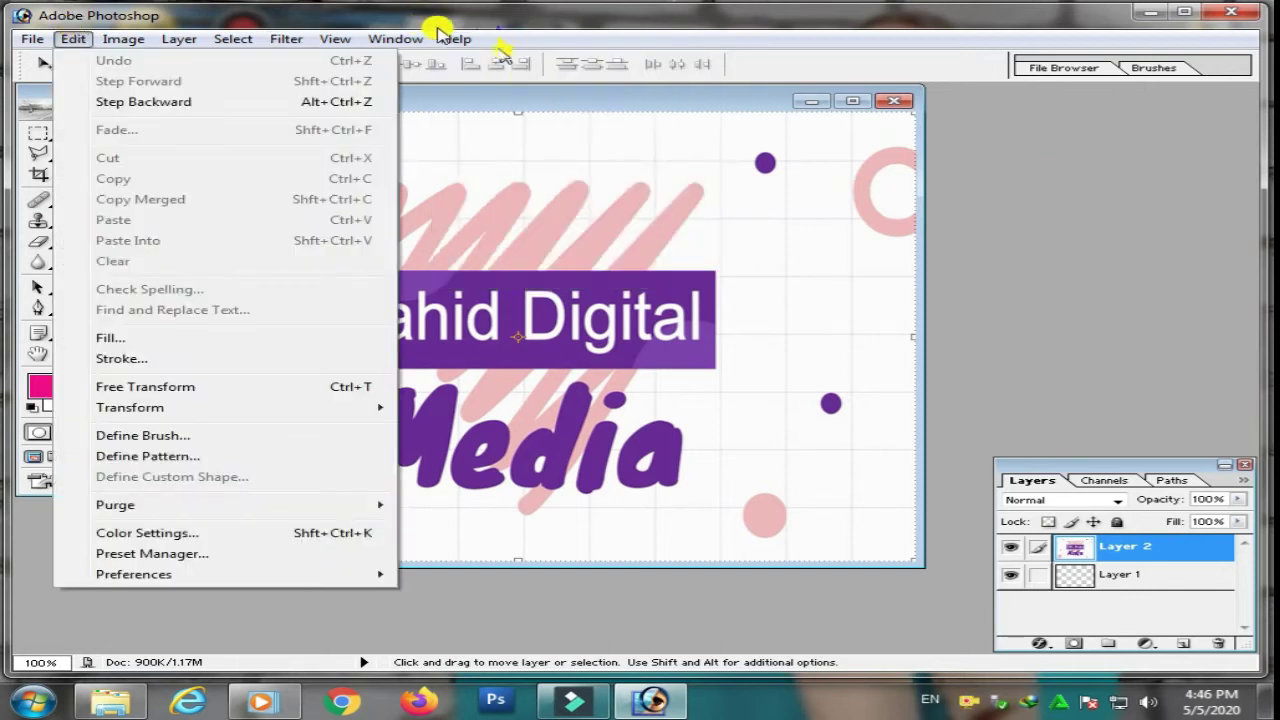
click(385, 40)
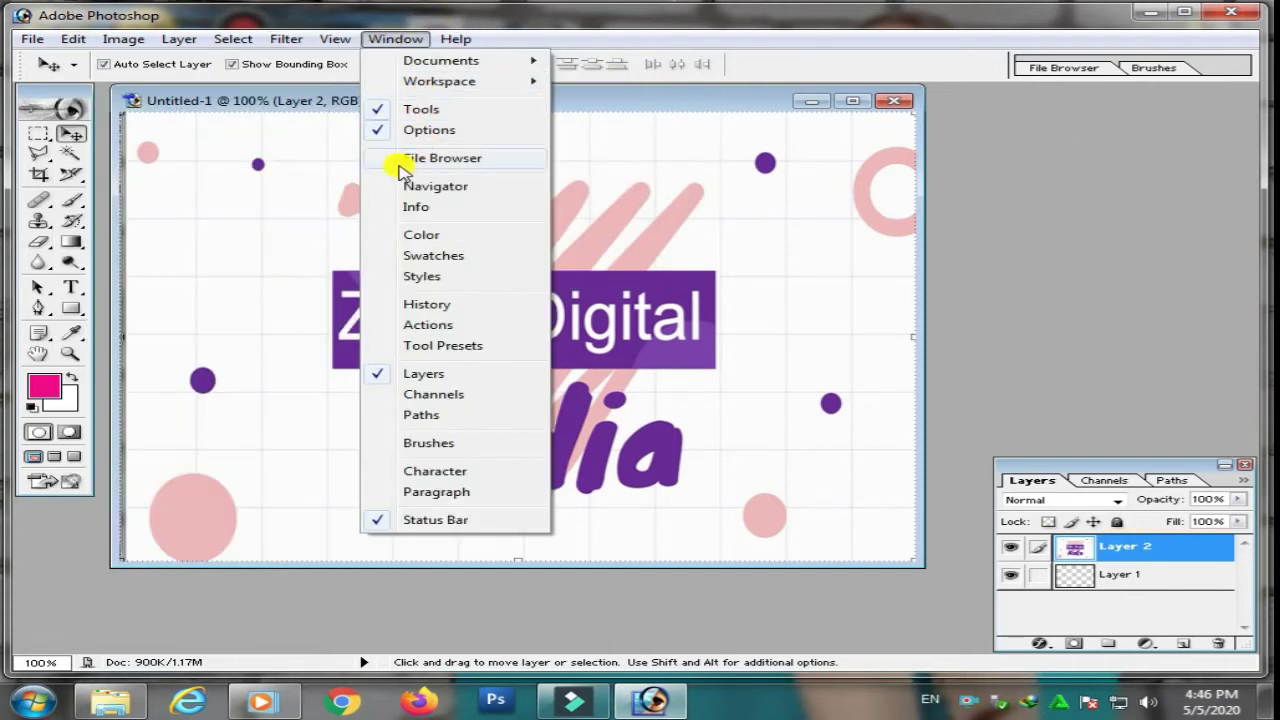
mouse_move(395, 70)
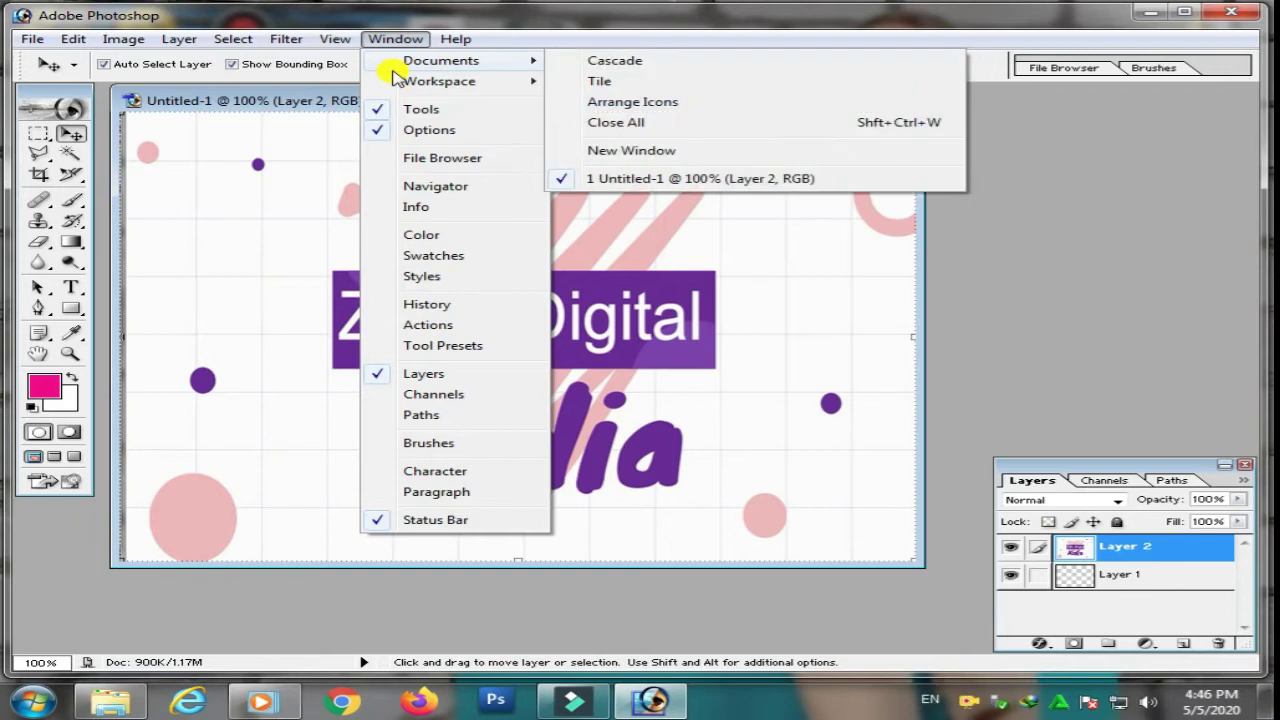
click(391, 398)
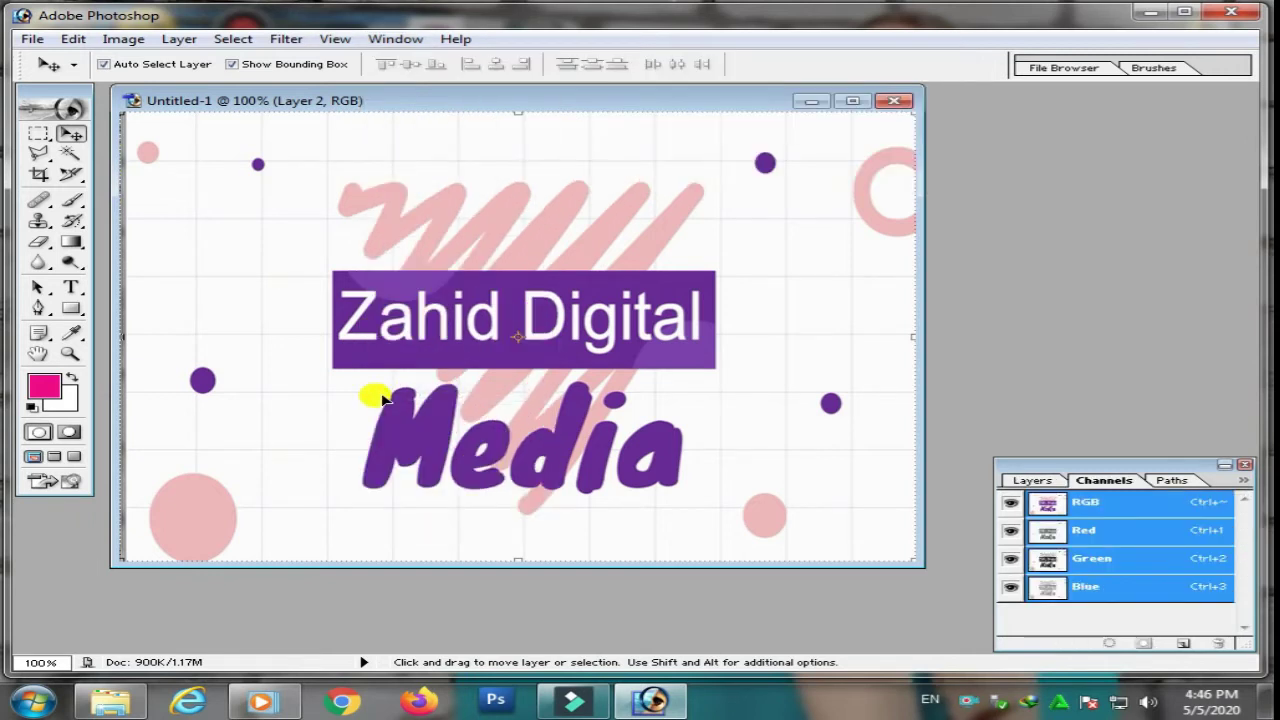
click(395, 39)
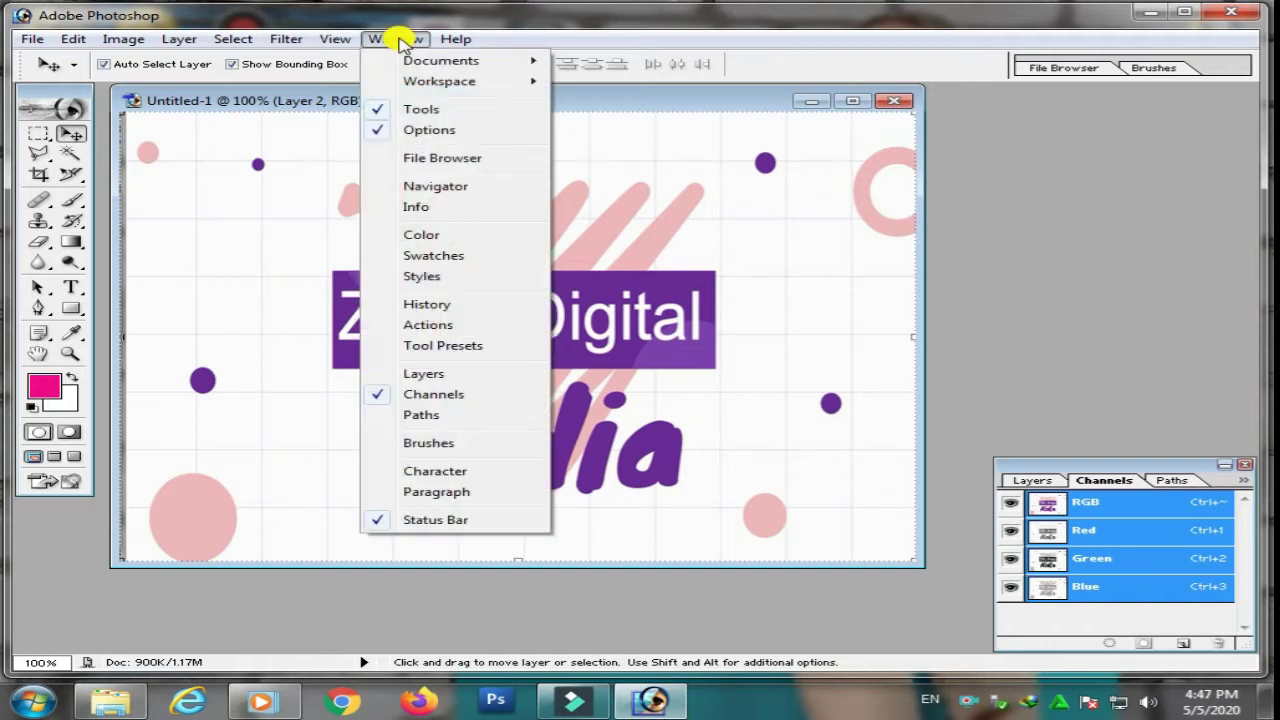
click(403, 186)
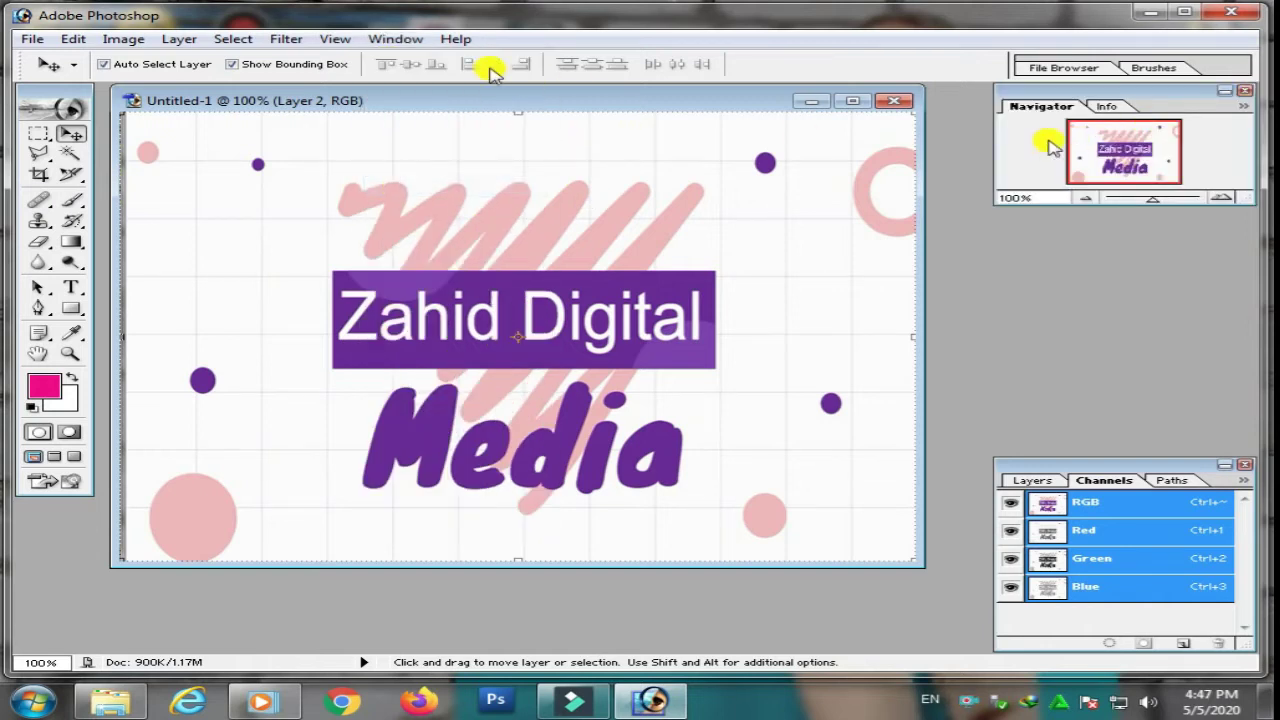
- Display the File Browser briefly and bring the Styles and Actions palettes back into the workspace
click(410, 39)
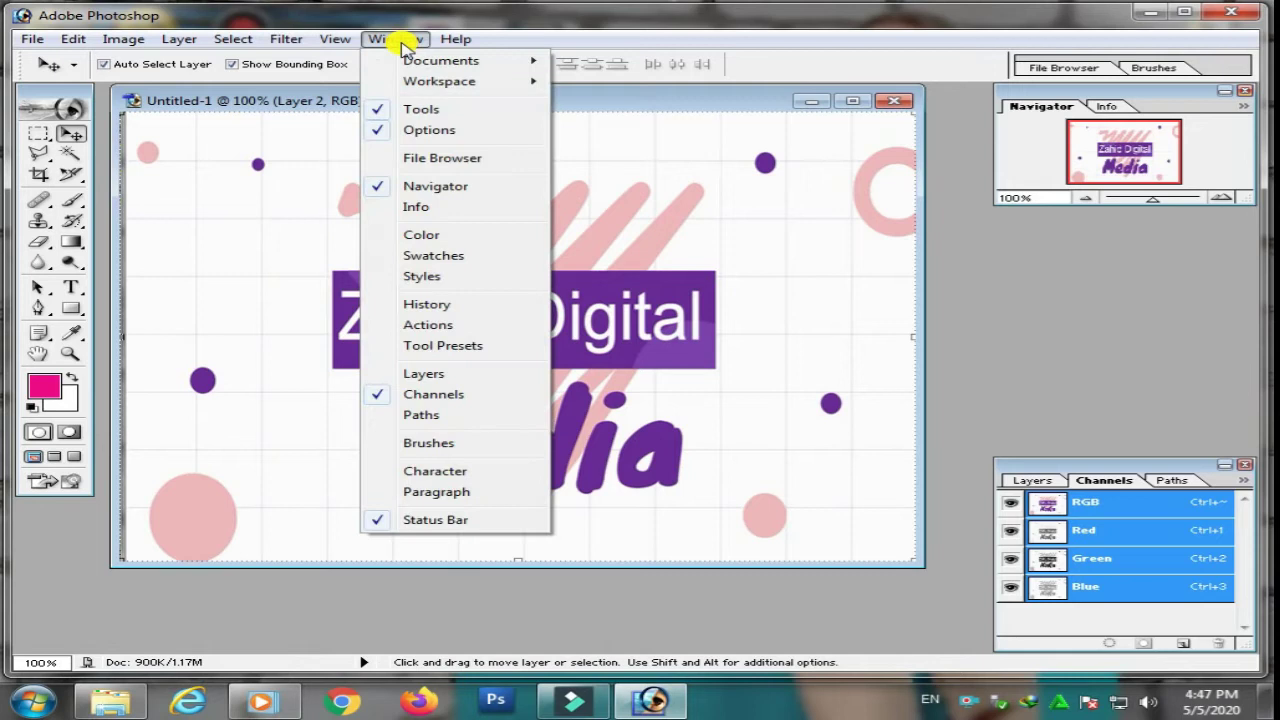
click(410, 157)
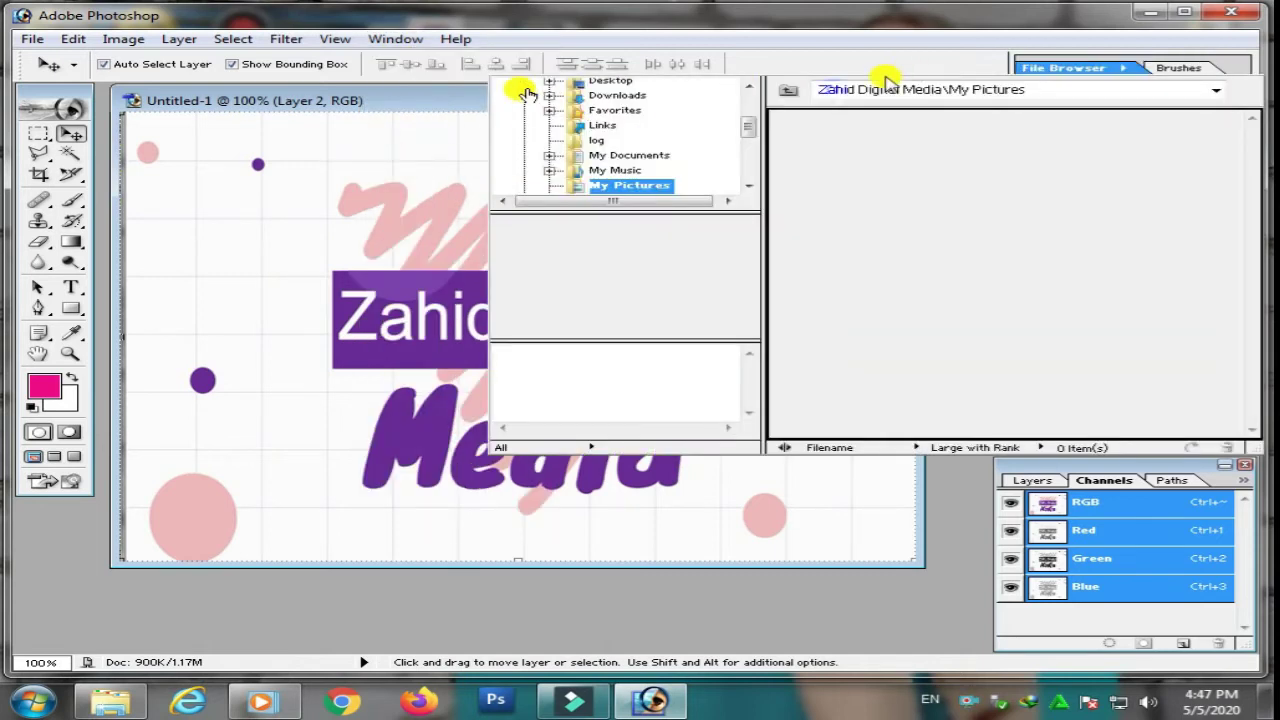
click(405, 40)
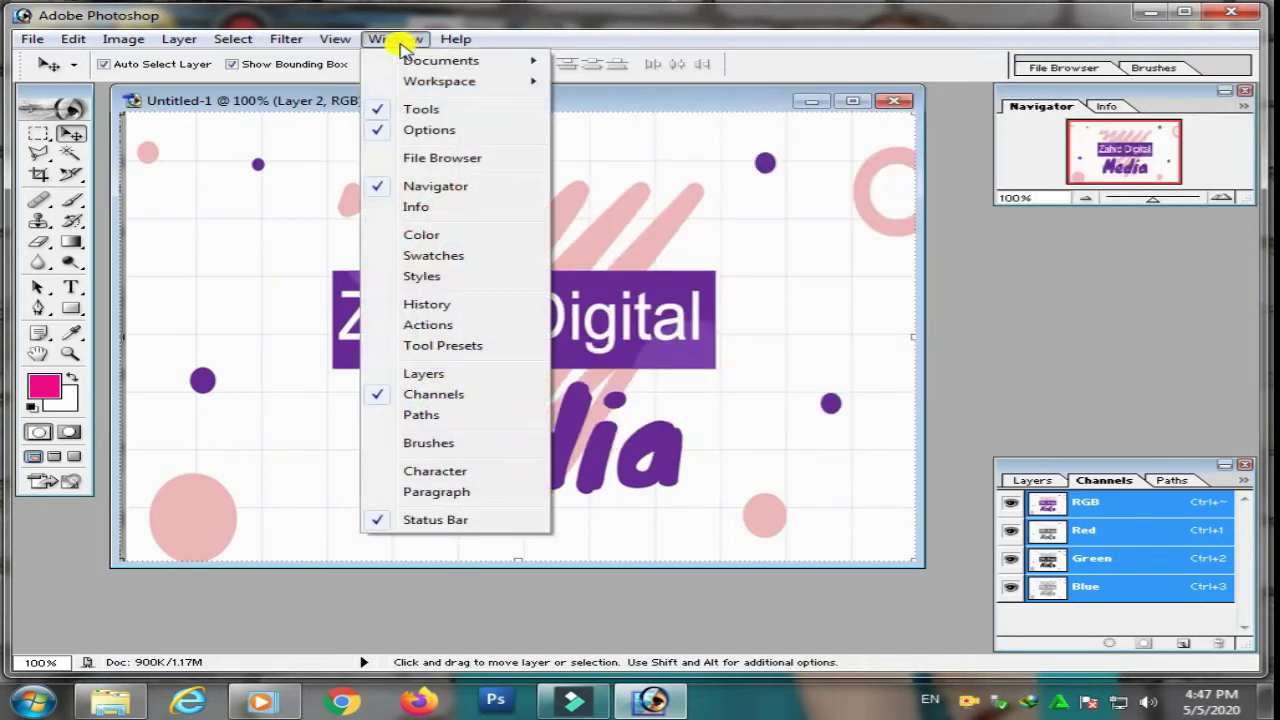
click(405, 276)
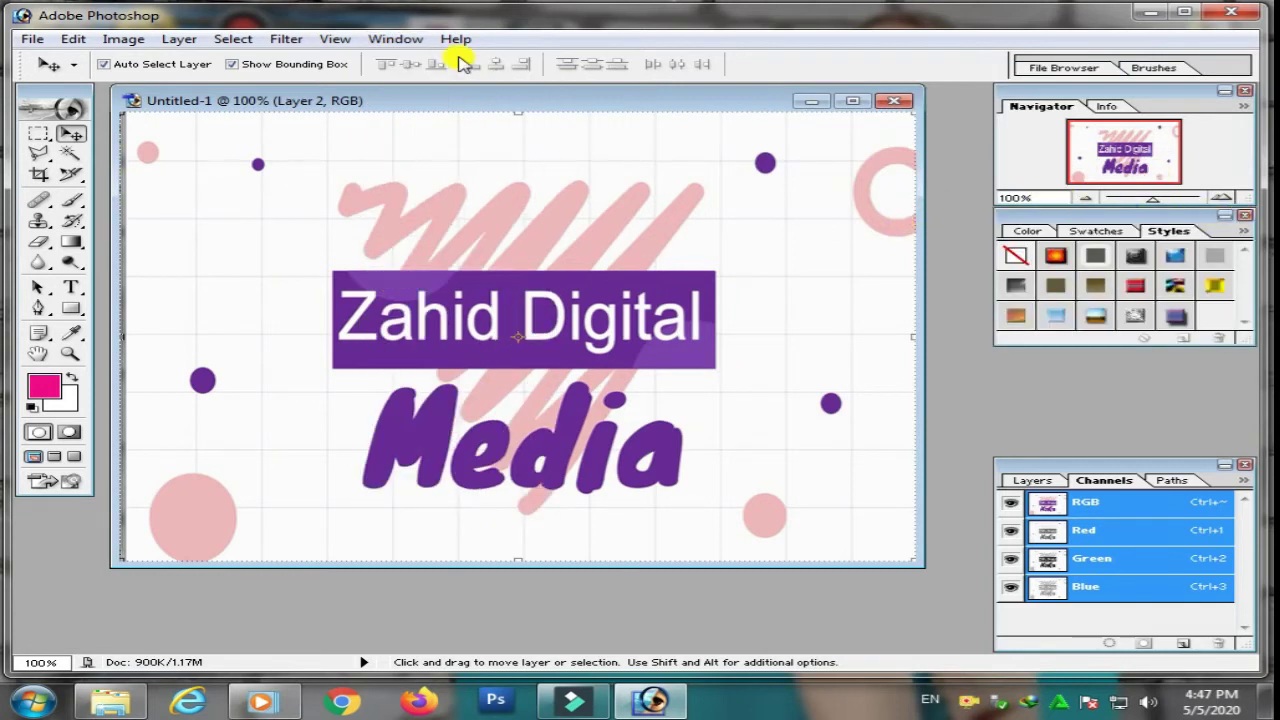
click(401, 39)
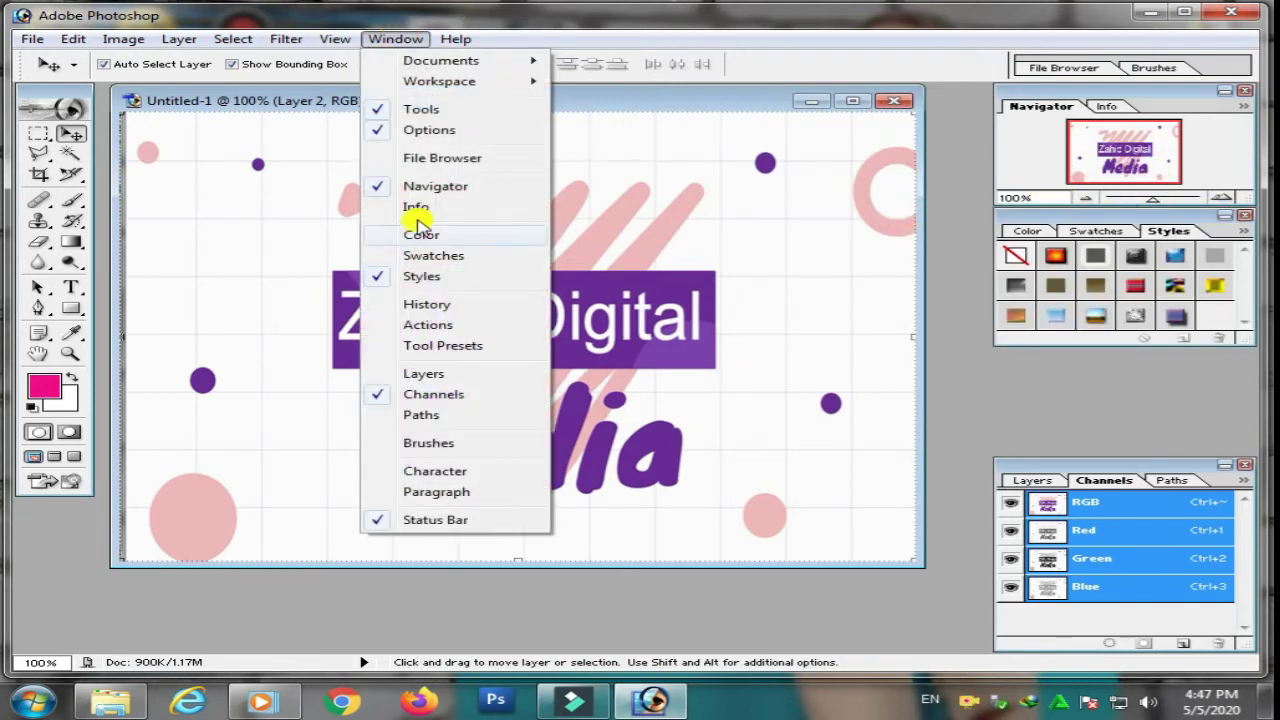
click(390, 323)
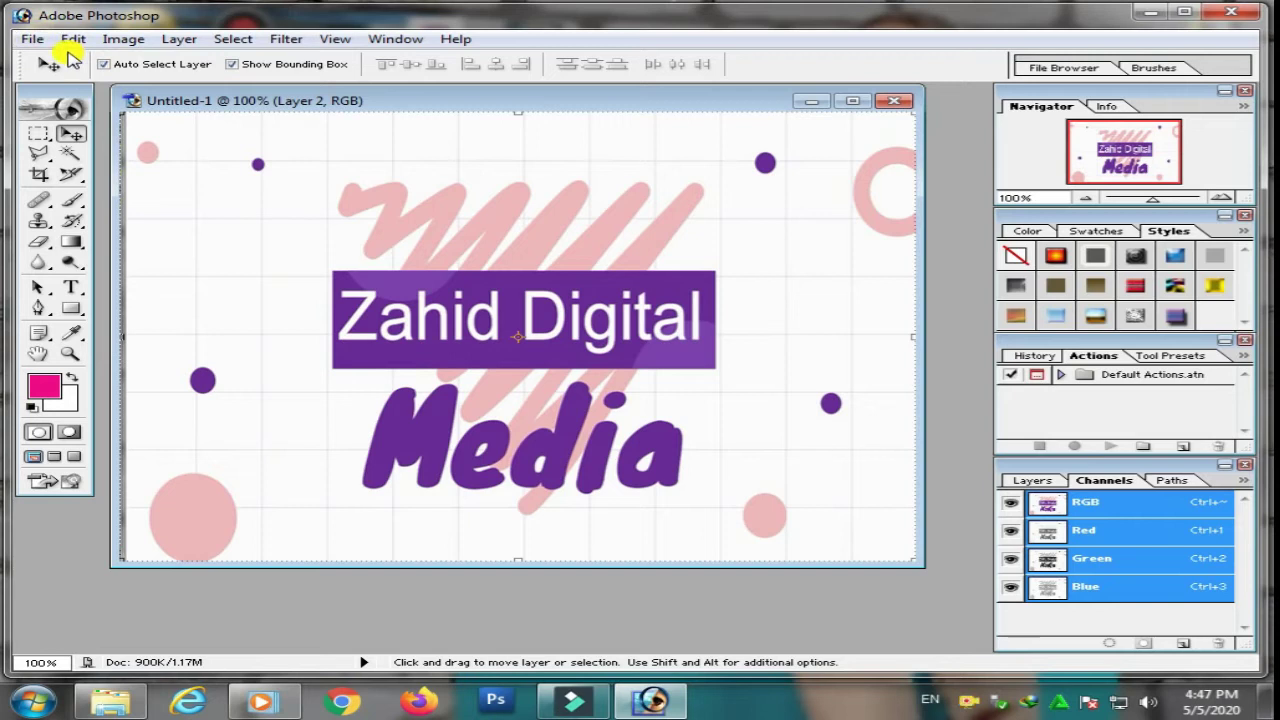
click(24, 38)
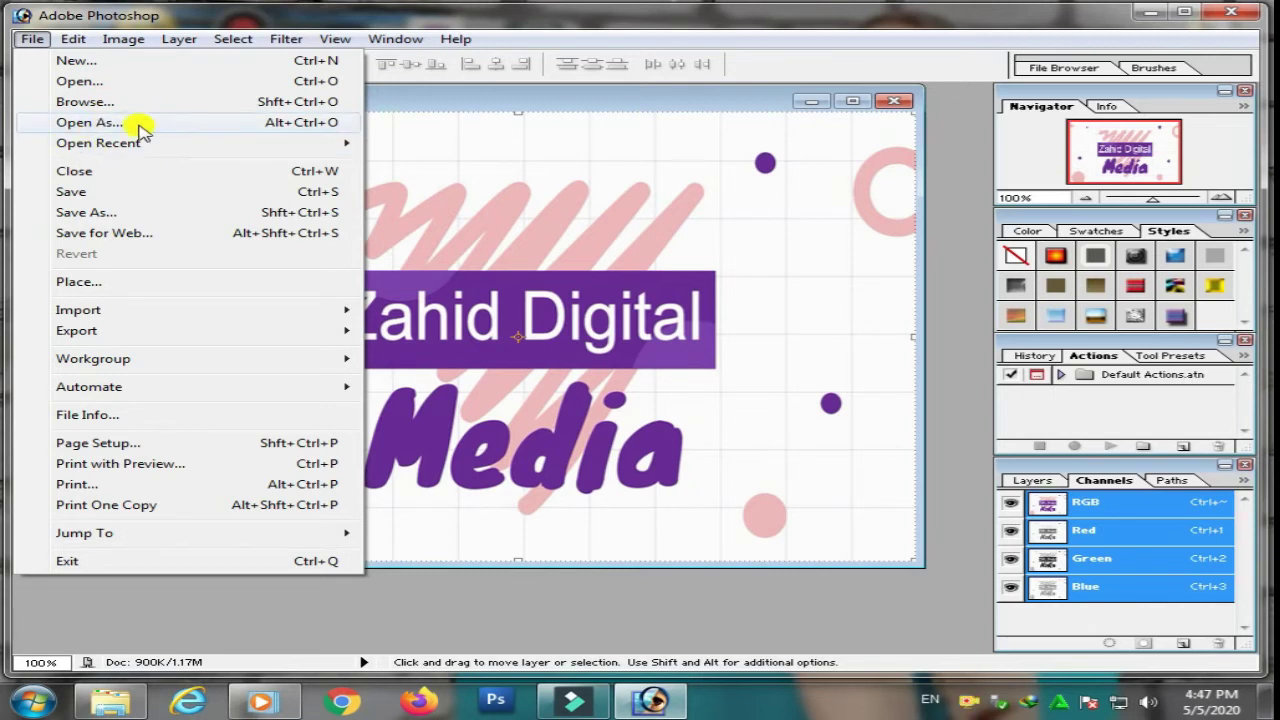
mouse_move(118, 152)
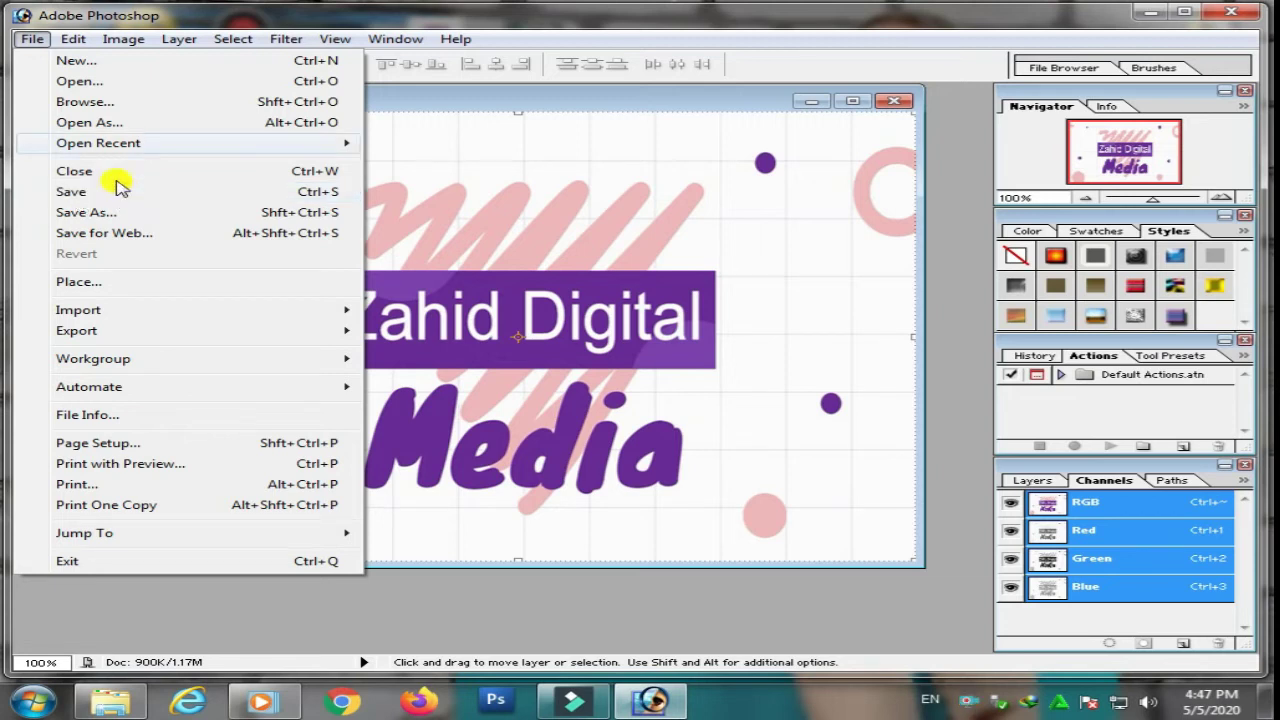
click(650, 586)
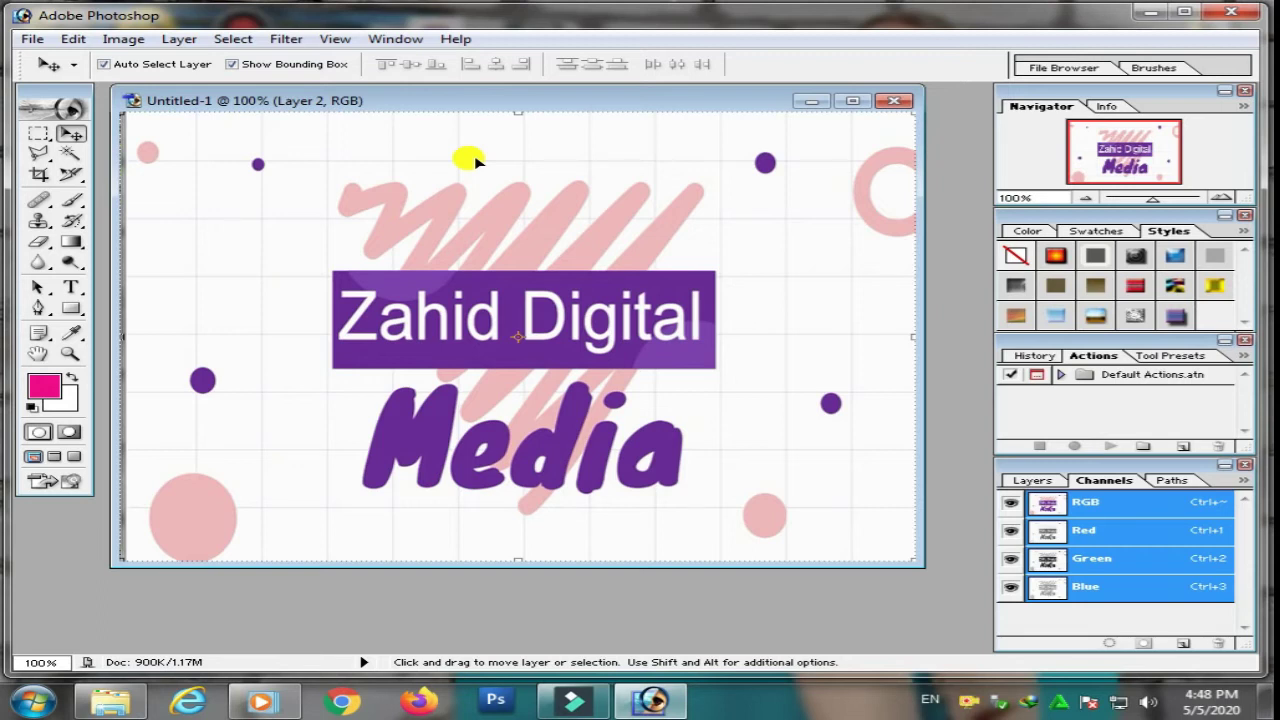
- Save the untitled document to the Desktop in Photoshop (PSD) format under the file name picture
click(32, 39)
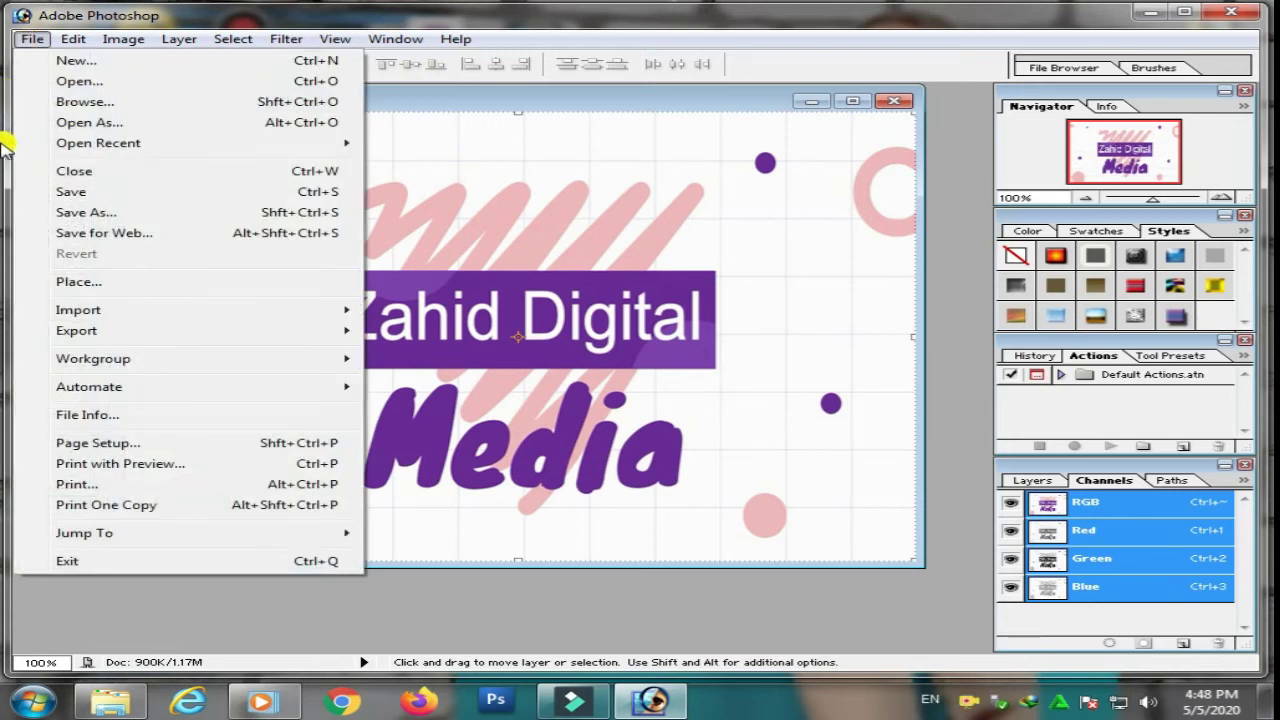
click(44, 191)
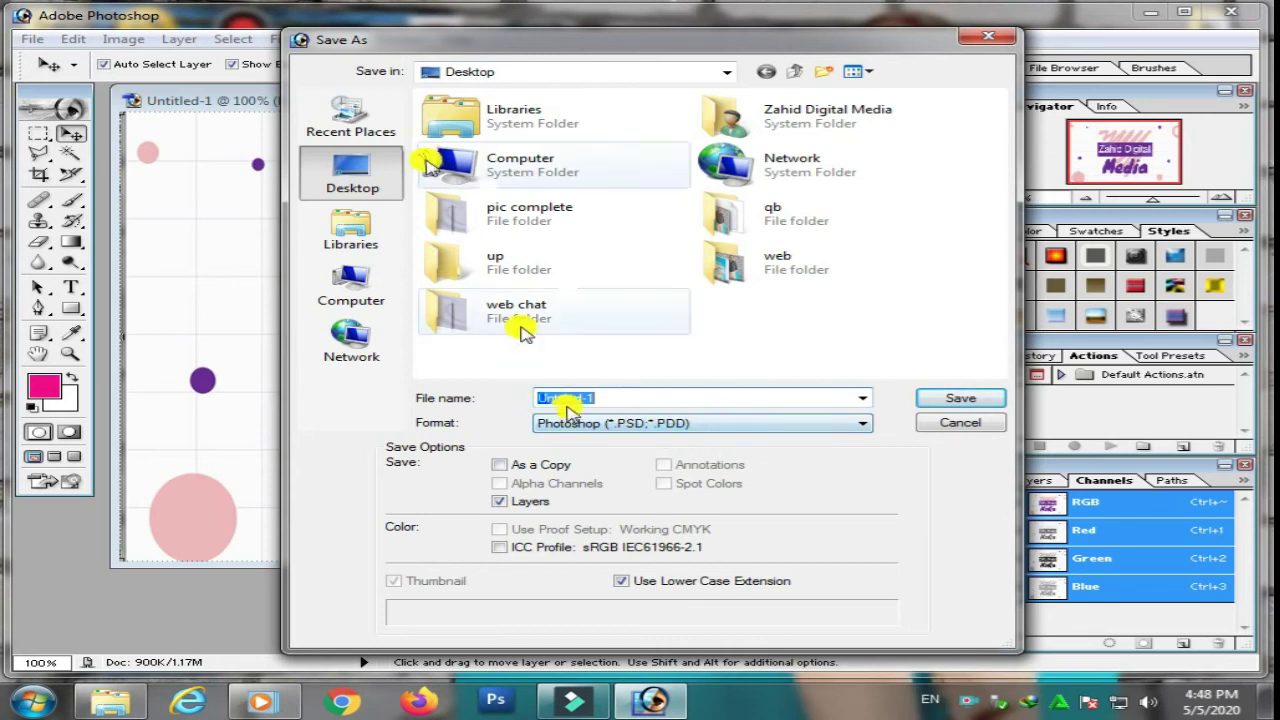
click(634, 397)
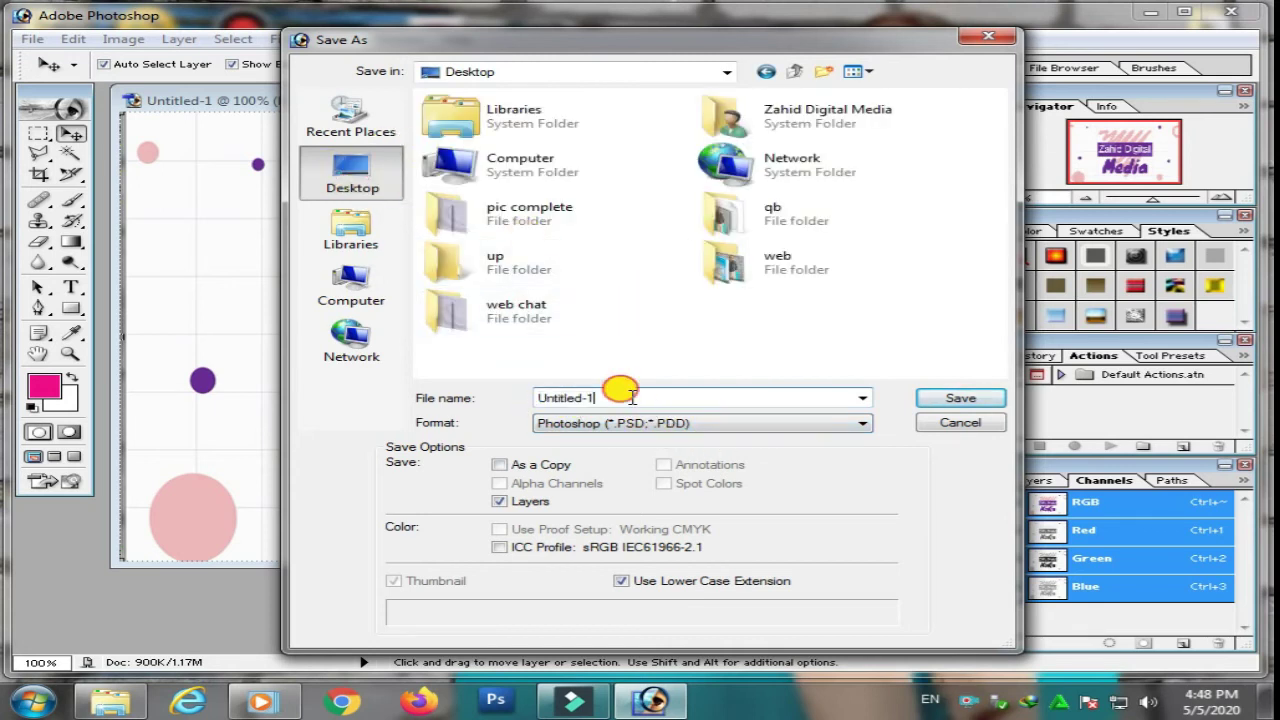
key(BackSpace)
key(BackSpace)
key(BackSpace)
key(BackSpace)
key(BackSpace)
key(BackSpace)
key(BackSpace)
key(BackSpace)
key(BackSpace)
key(BackSpace)
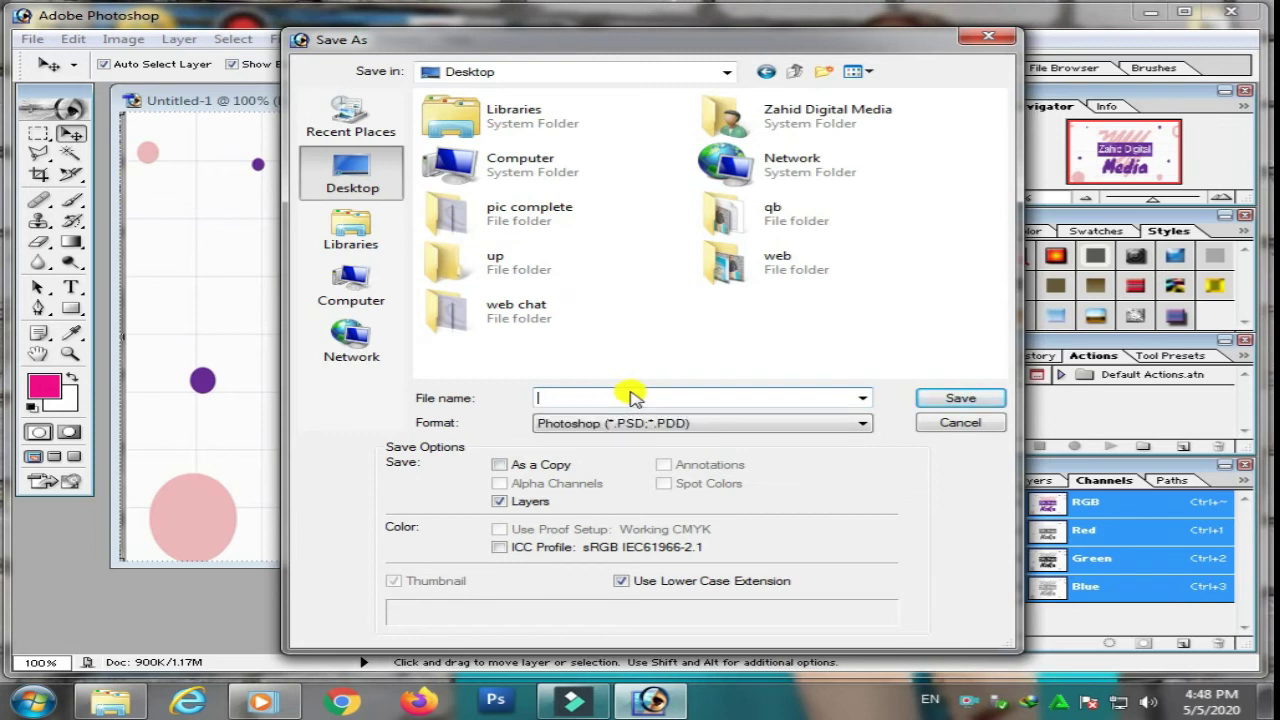
text(pi)
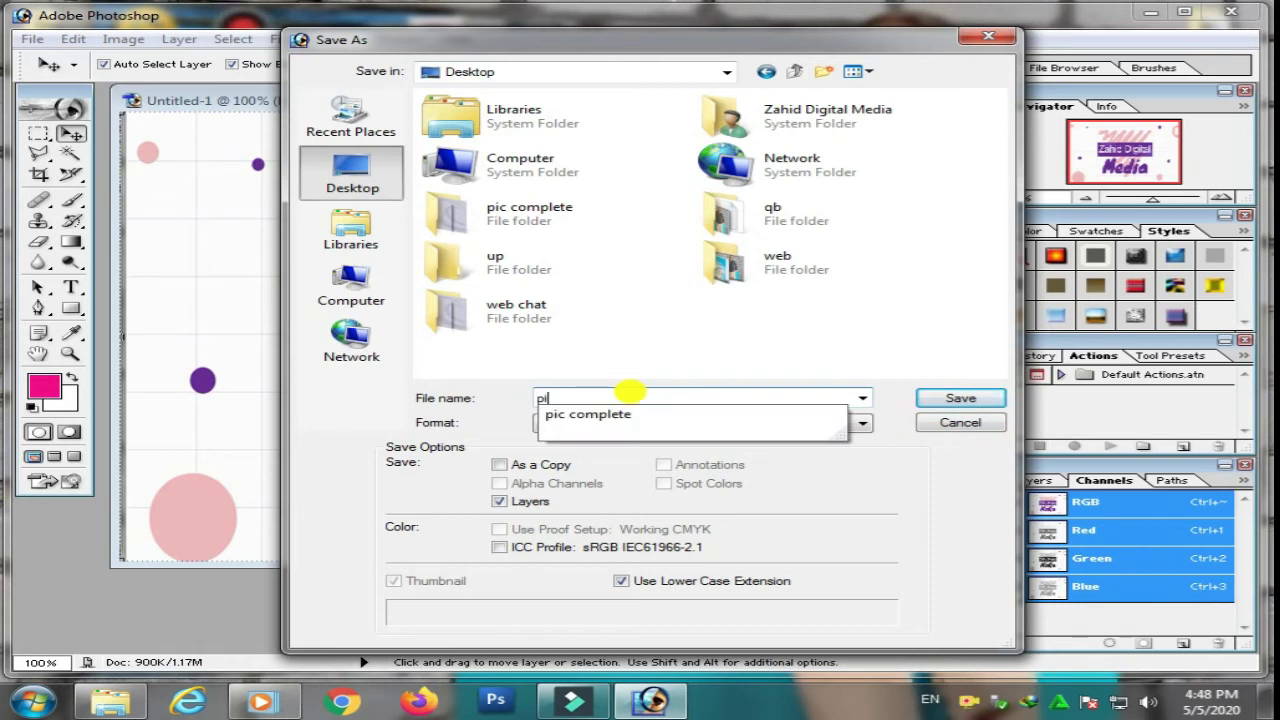
text(cture)
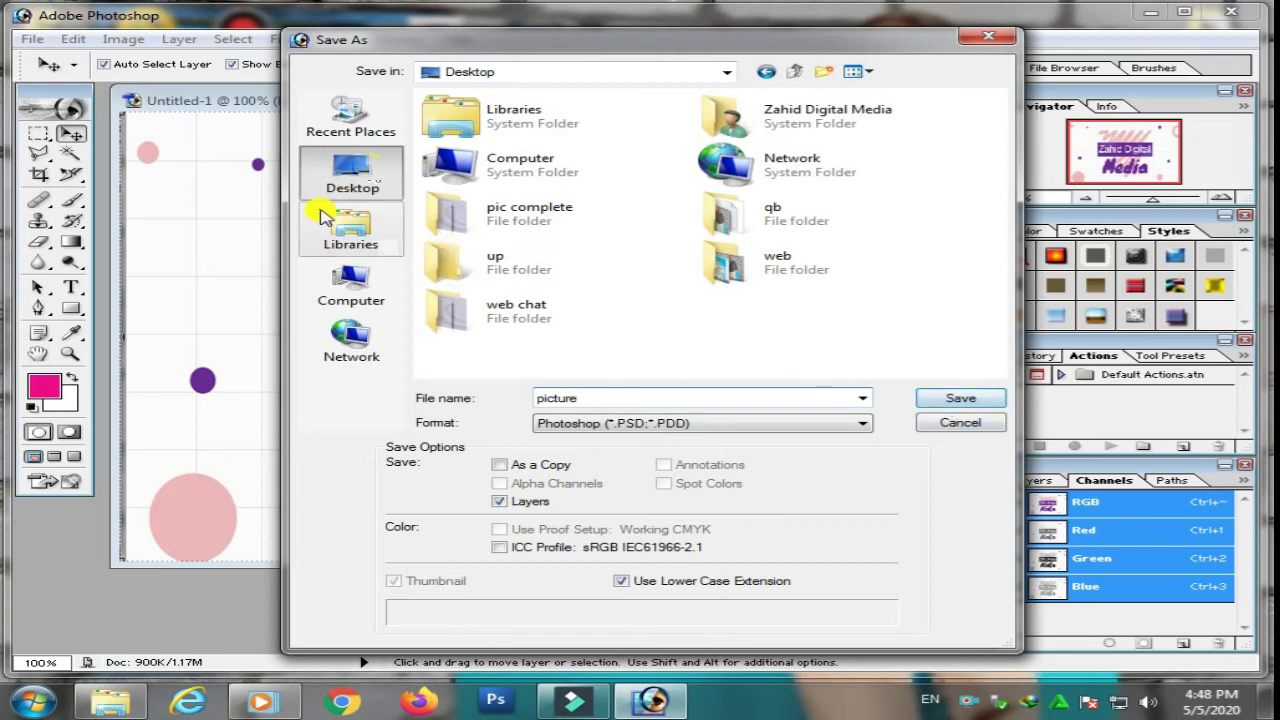
click(945, 398)
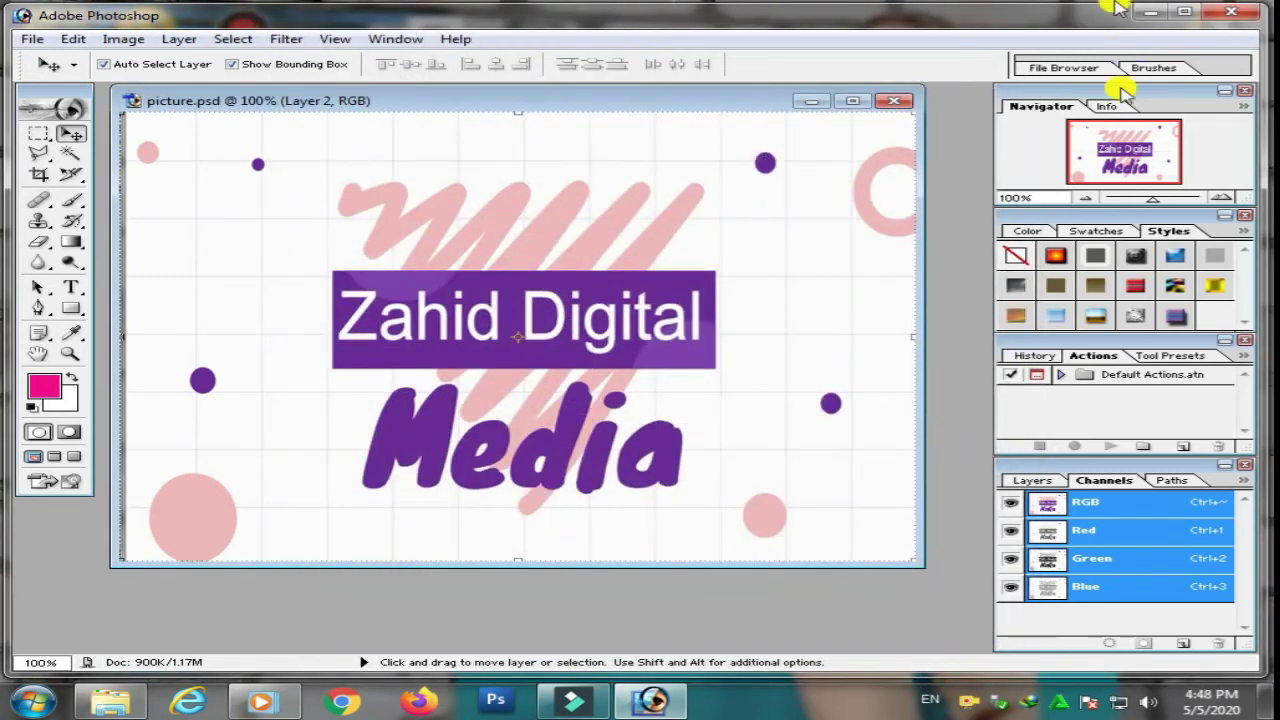
- Switch to the desktop, refresh it, and open the saved picture file from there in Photoshop
click(1150, 11)
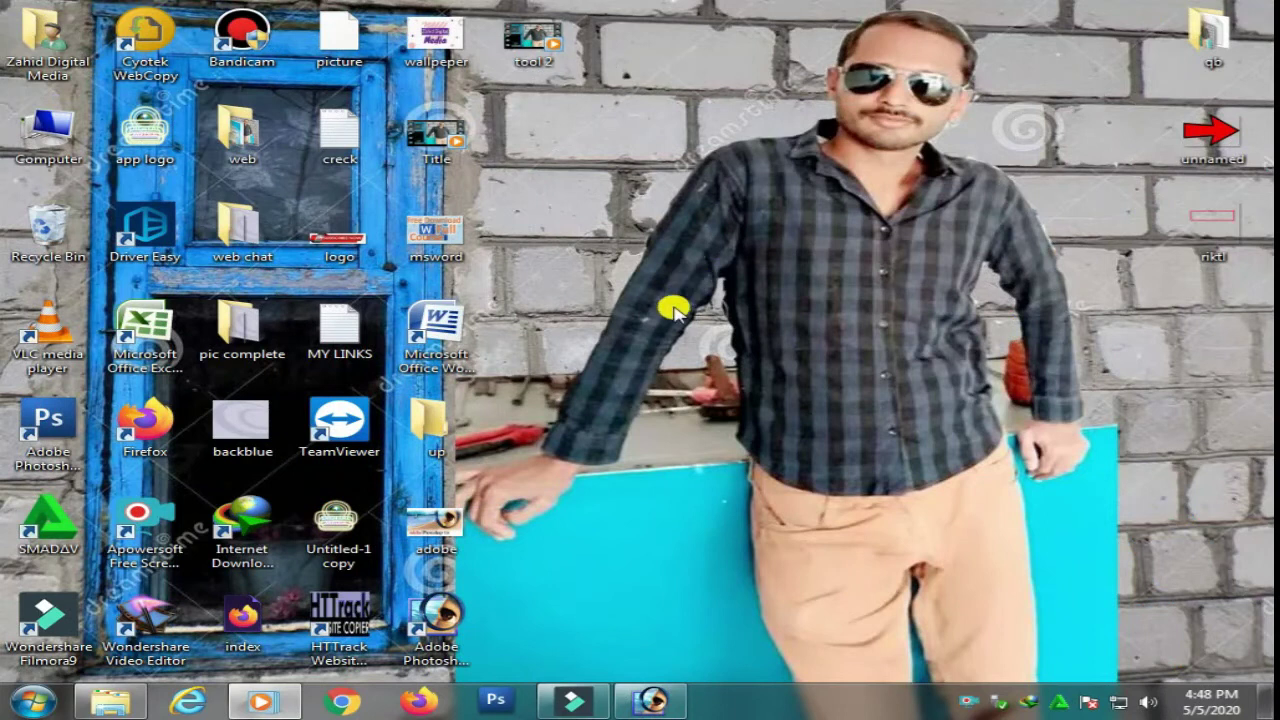
right_click(638, 242)
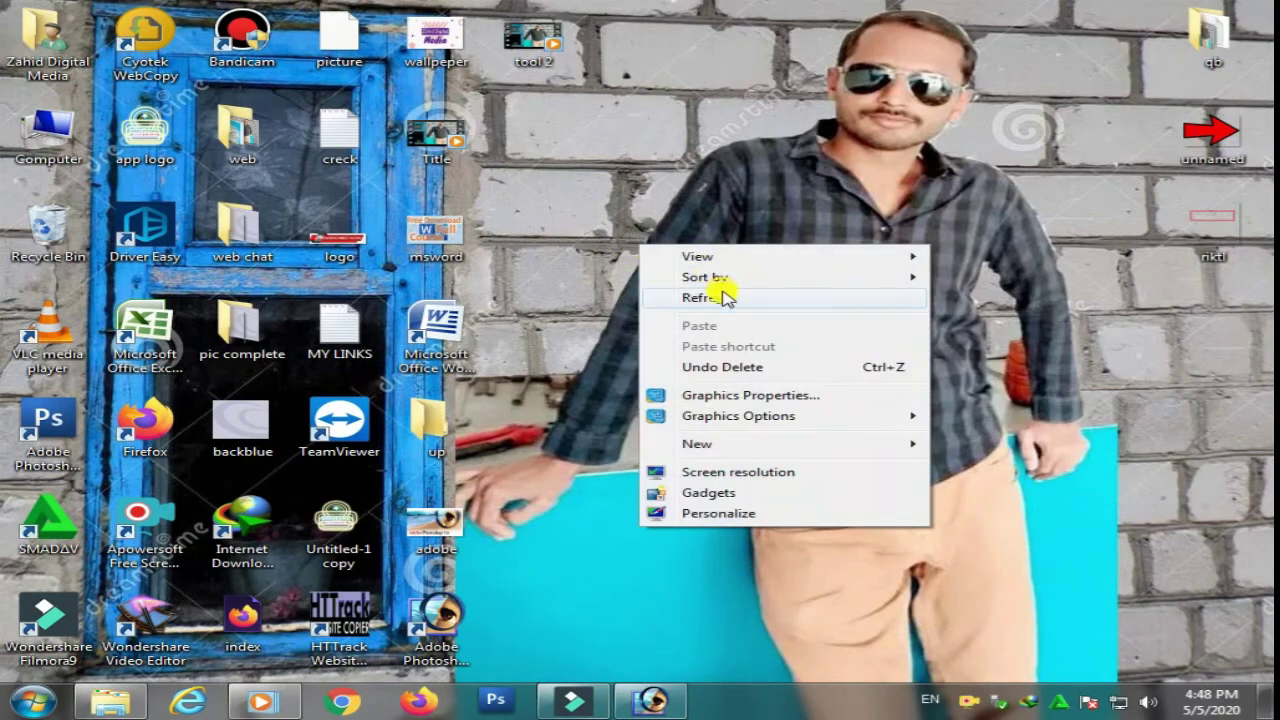
click(720, 298)
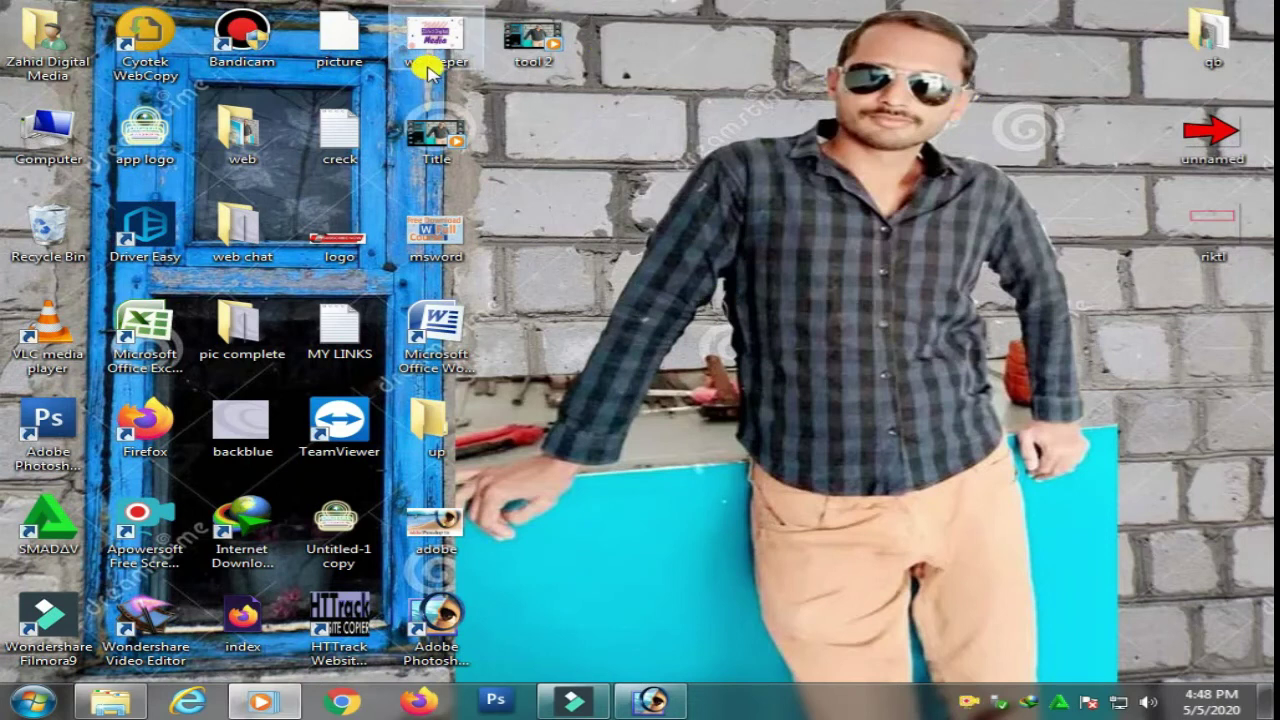
double_click(330, 50)
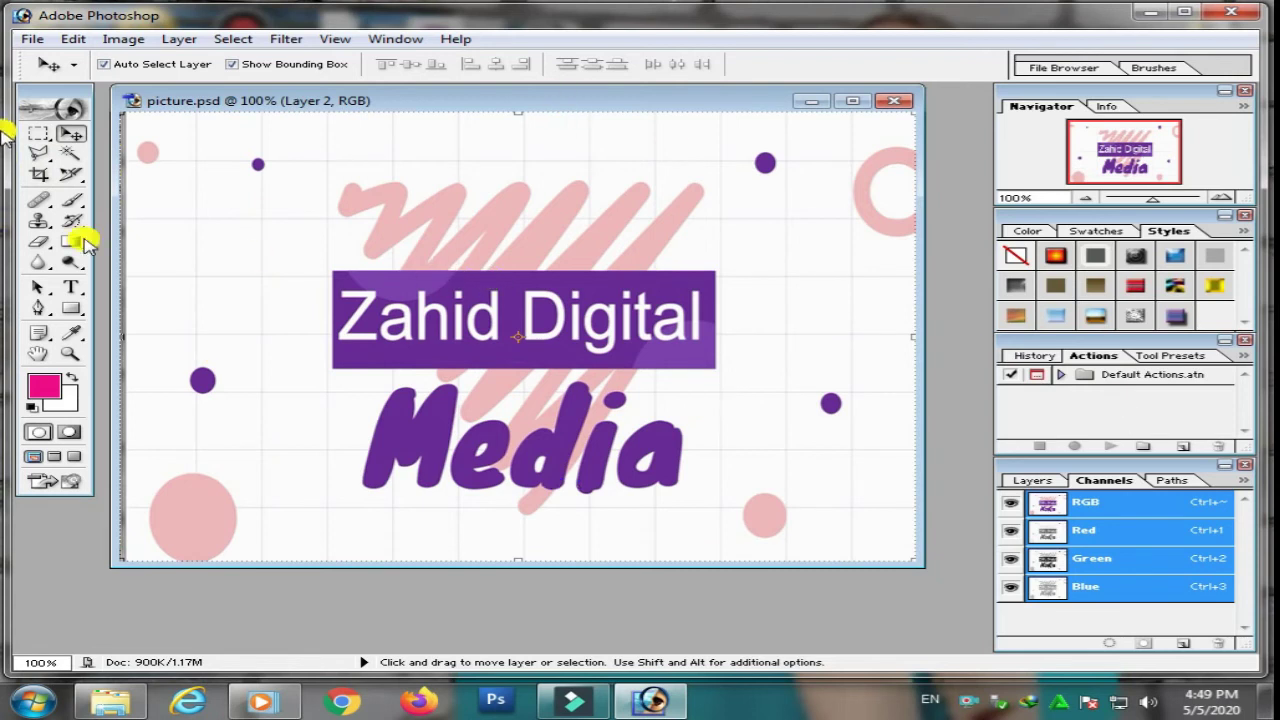
- Save a JPEG copy of the document to the Desktop as picture copy.jpg, with Maximum quality and the Baseline ("Standard") format option
click(32, 40)
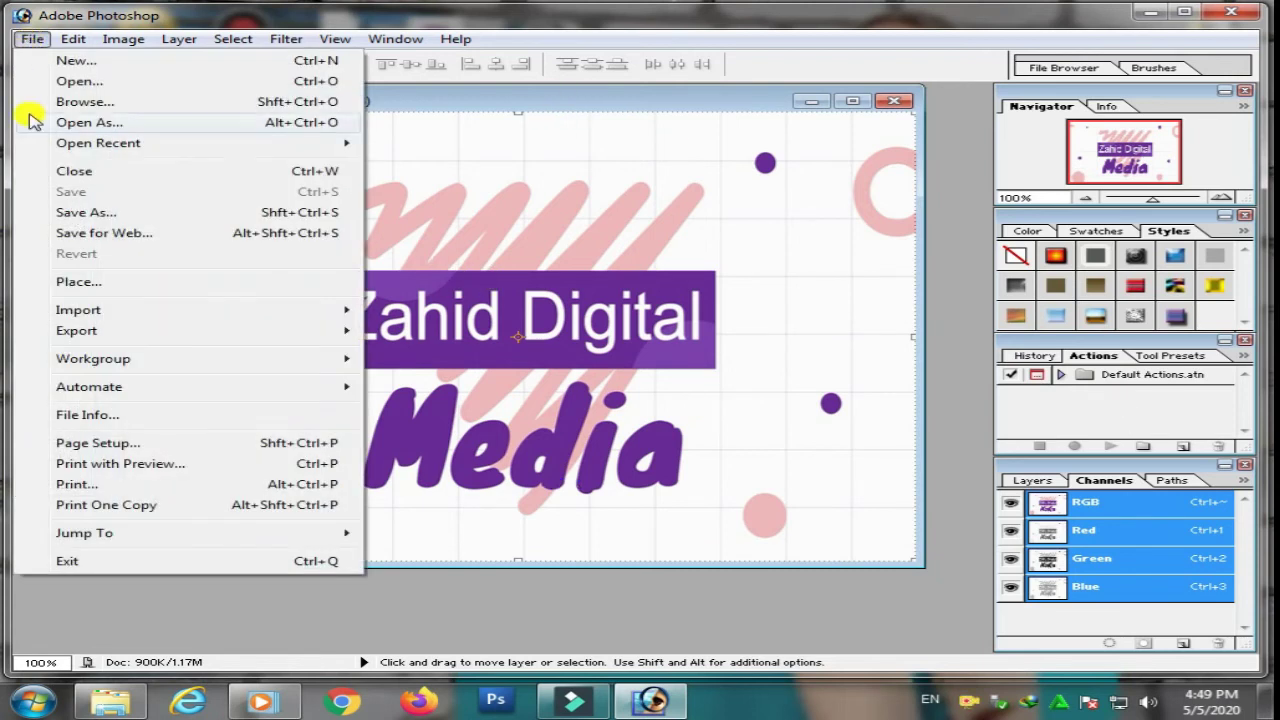
click(55, 214)
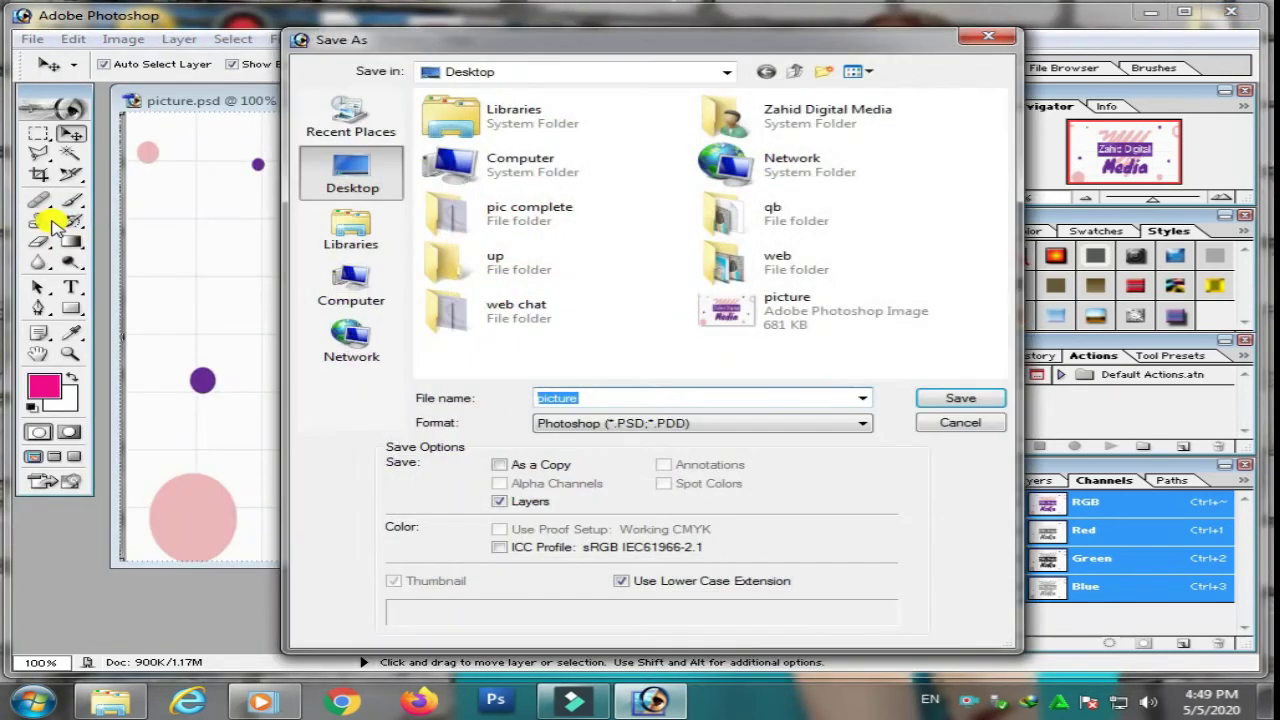
click(863, 425)
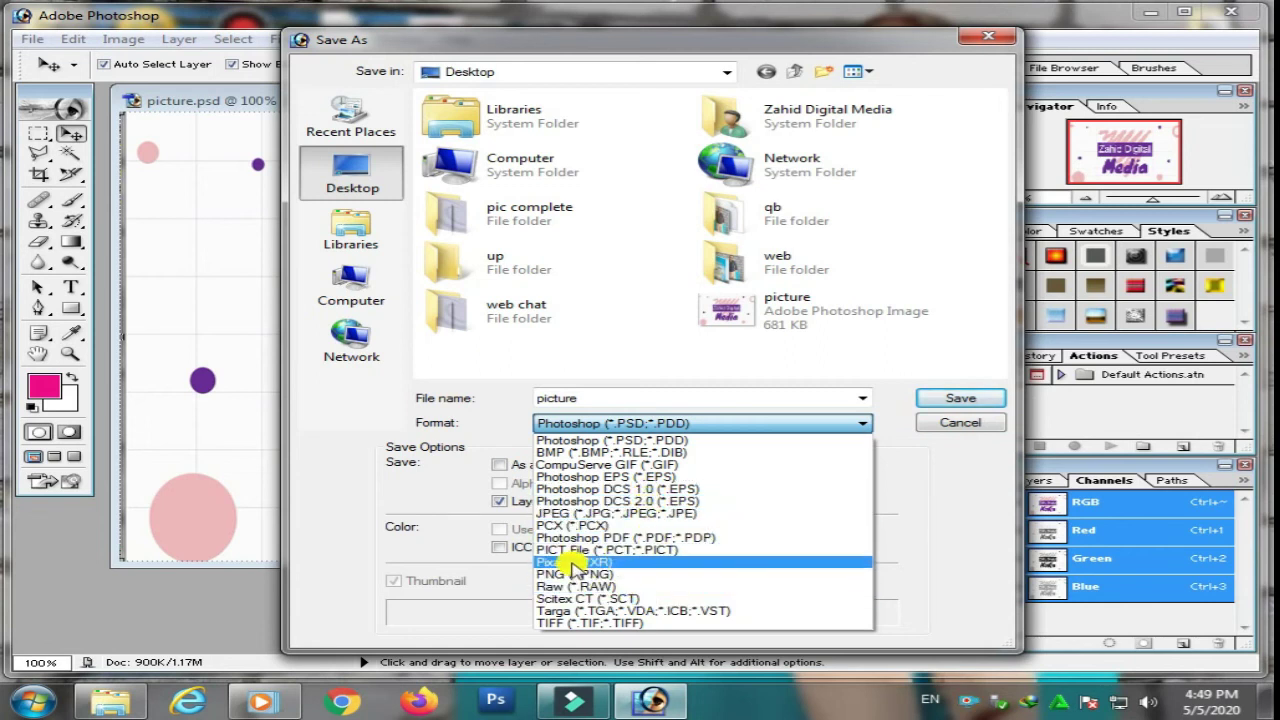
click(594, 513)
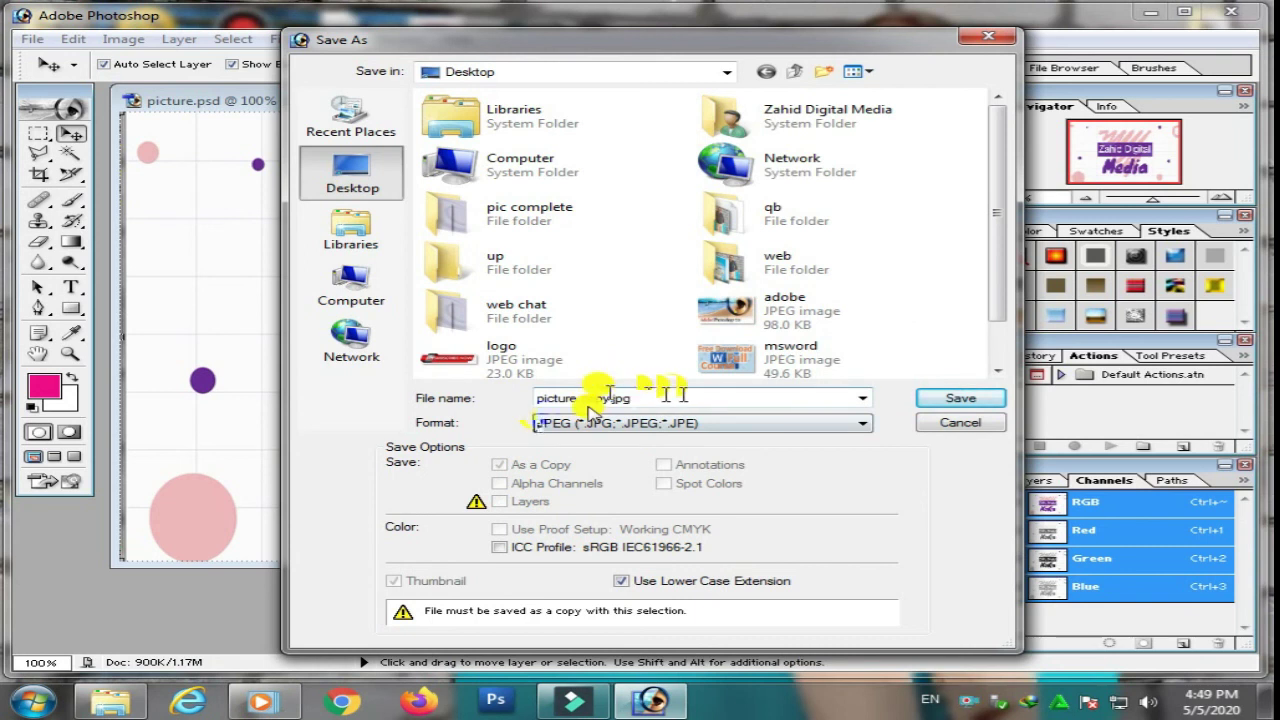
click(960, 398)
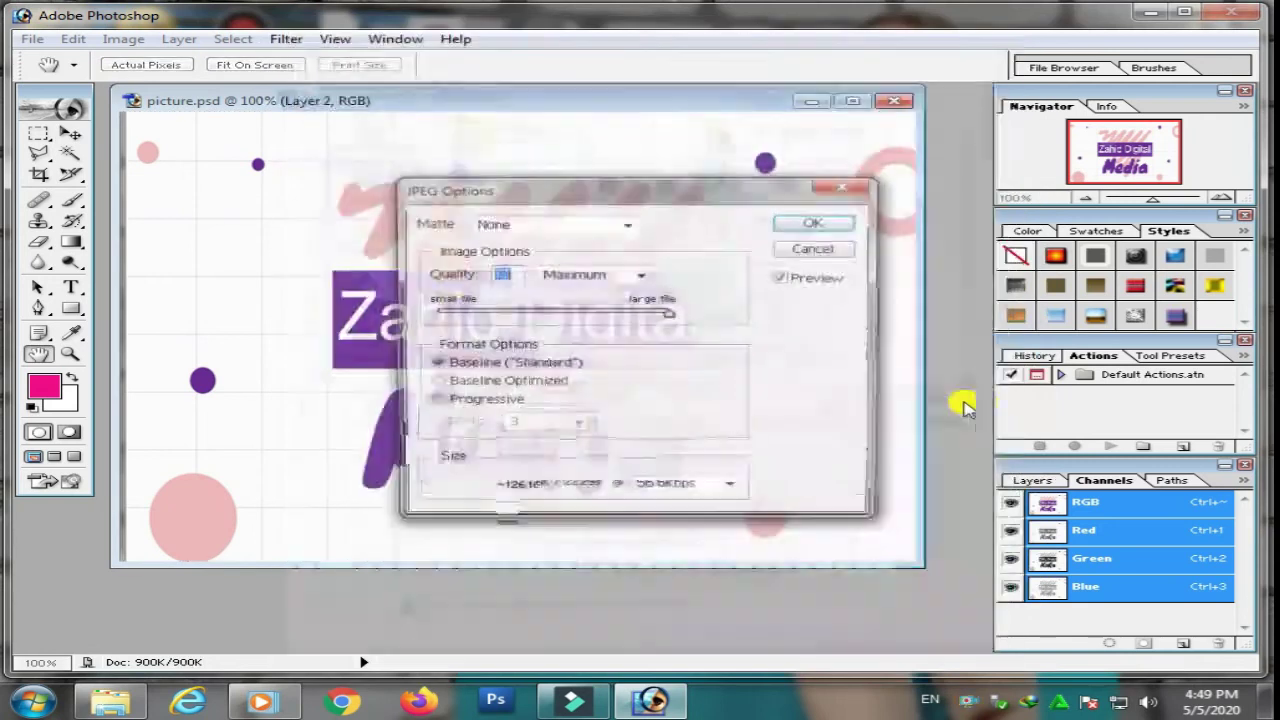
click(818, 222)
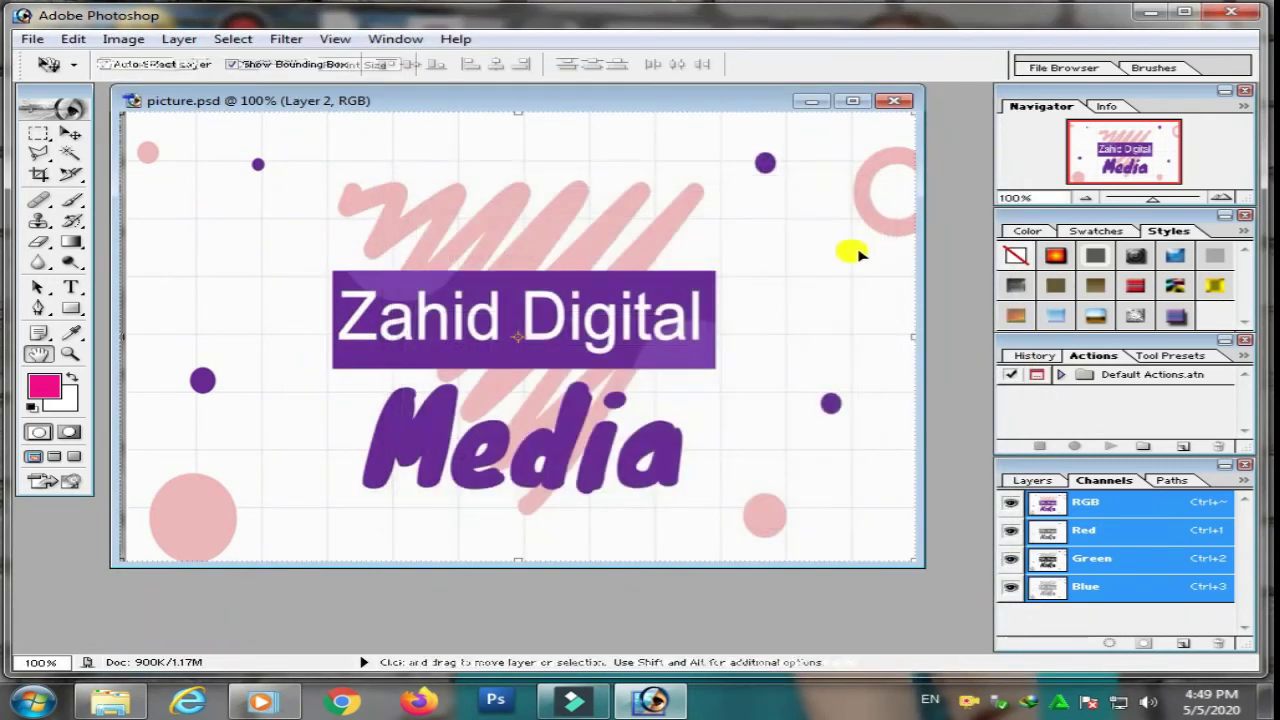
key(v)
- Switch to the desktop, view the picture copy image in Windows Photo Viewer, and close the viewer
click(1141, 12)
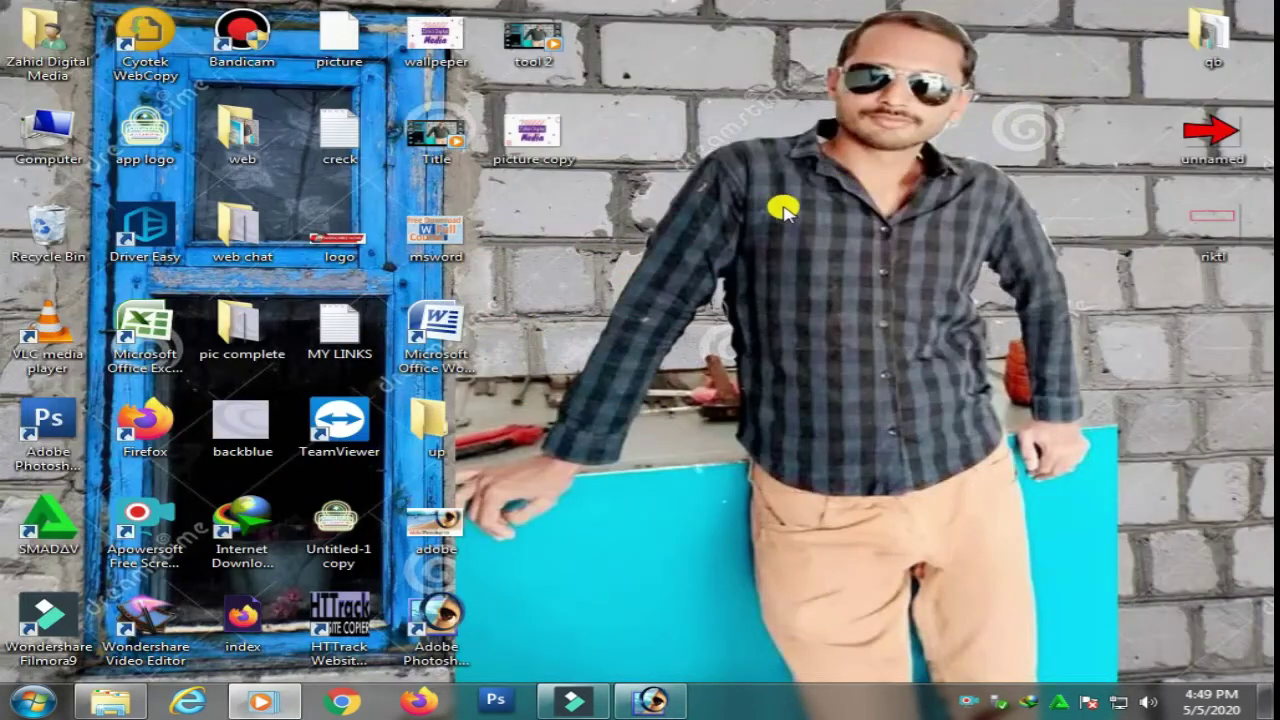
double_click(524, 143)
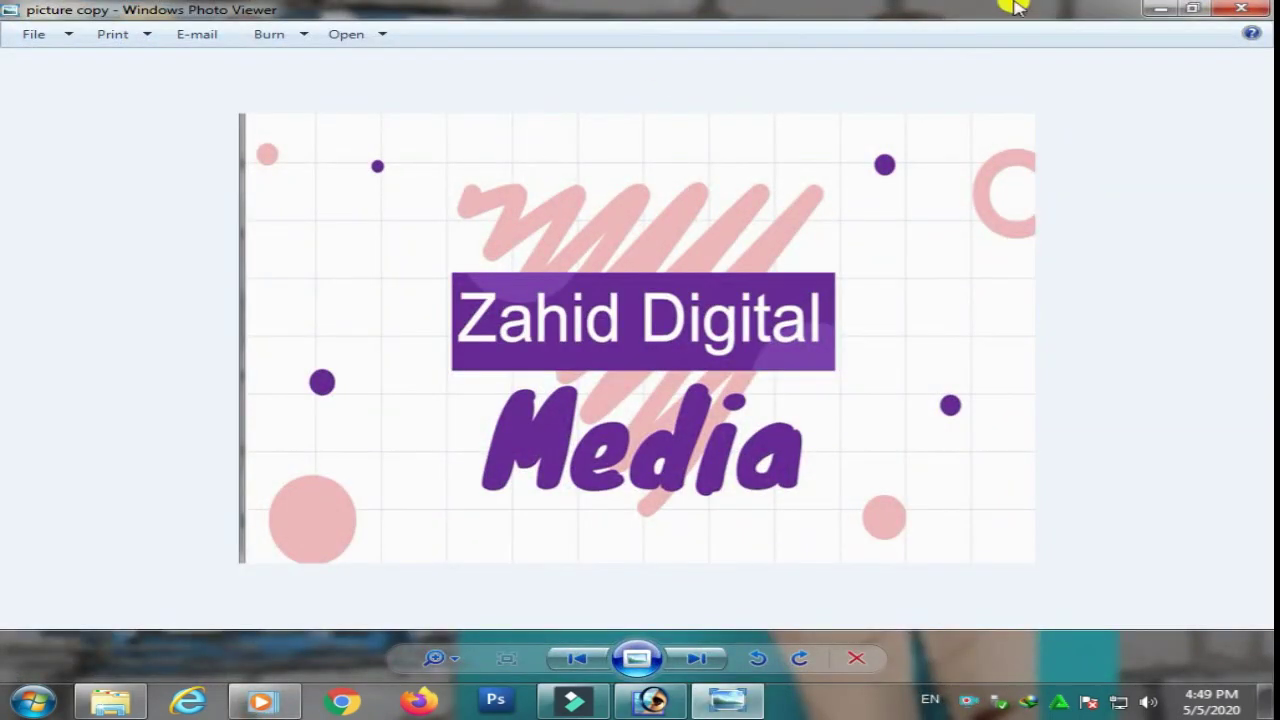
click(1239, 10)
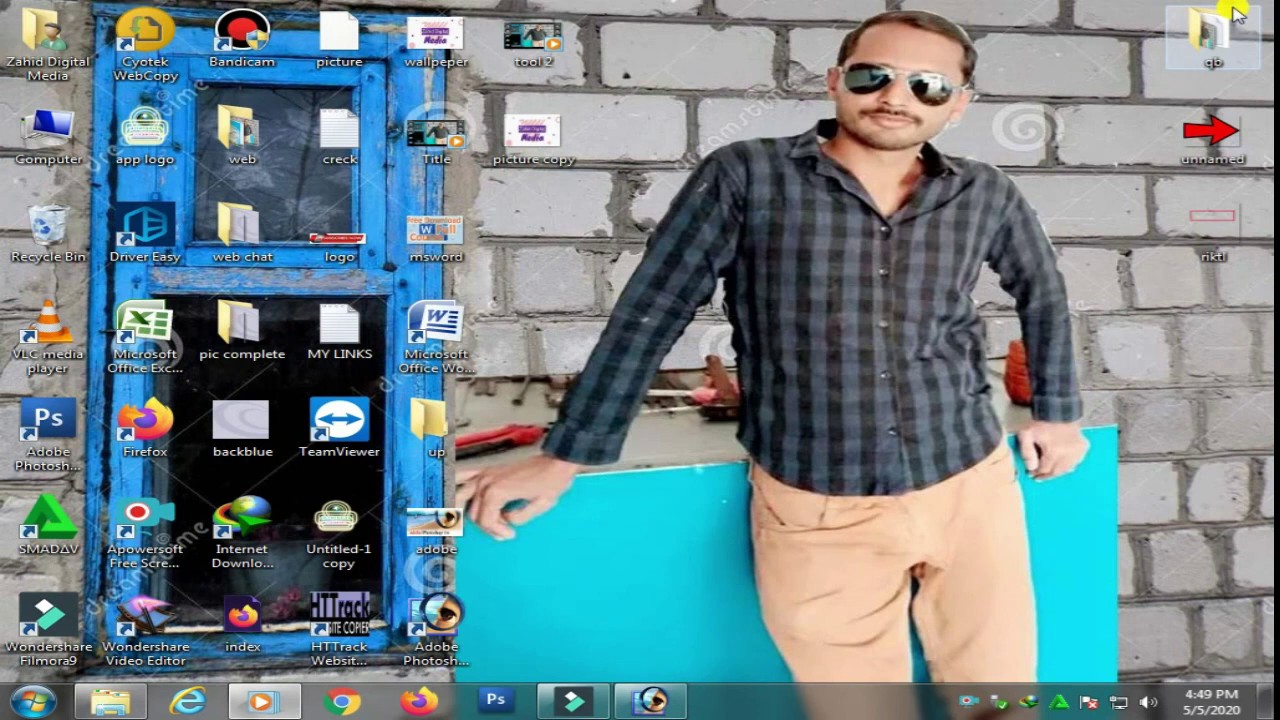
click(358, 625)
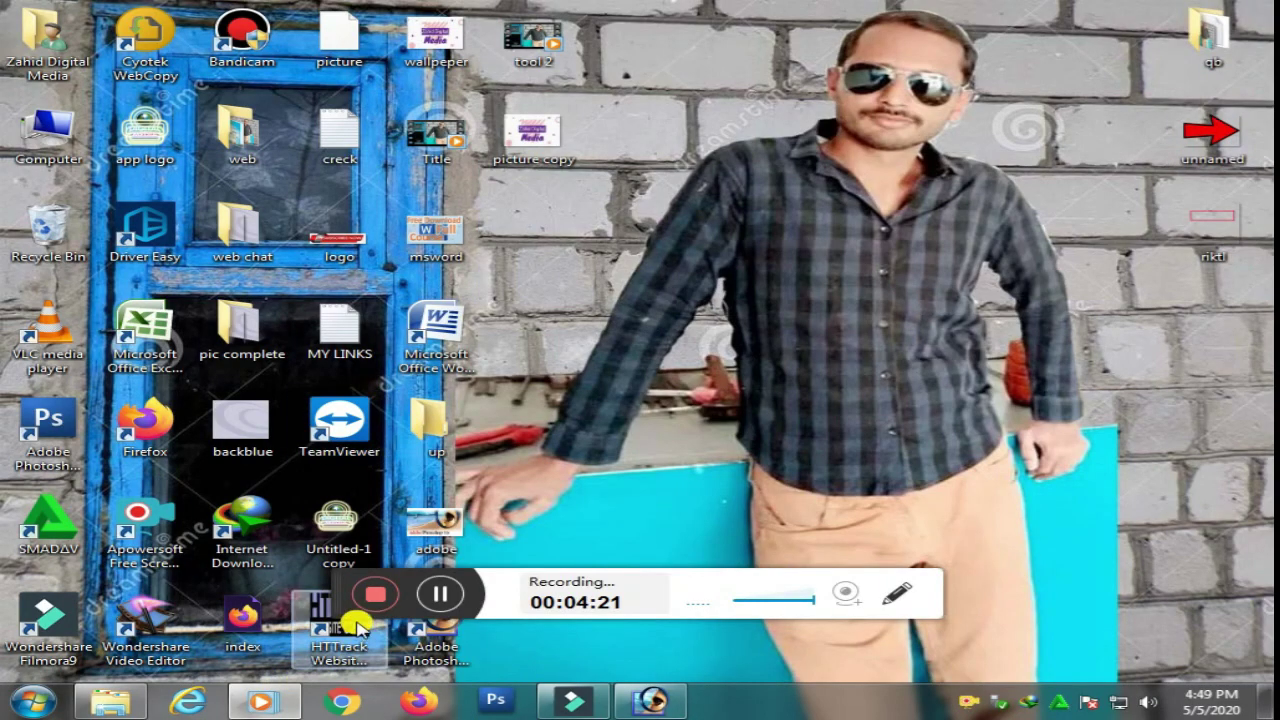